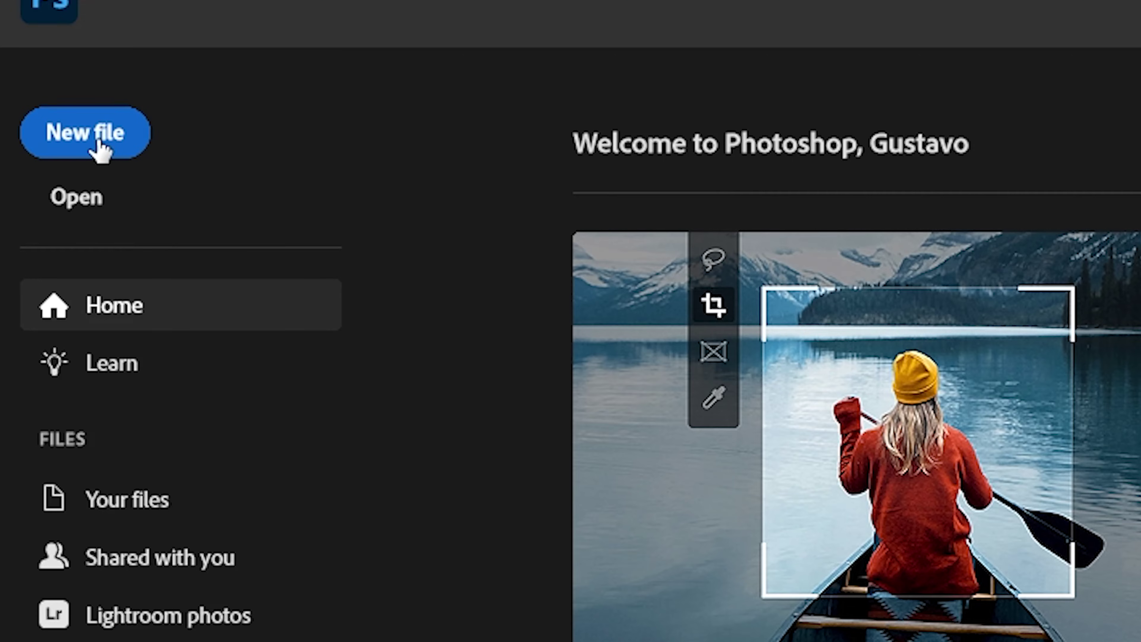
Step: Start a new 1920 x 1080 pixel document and set its resolution to 300 pixels/inch
click(98, 140)
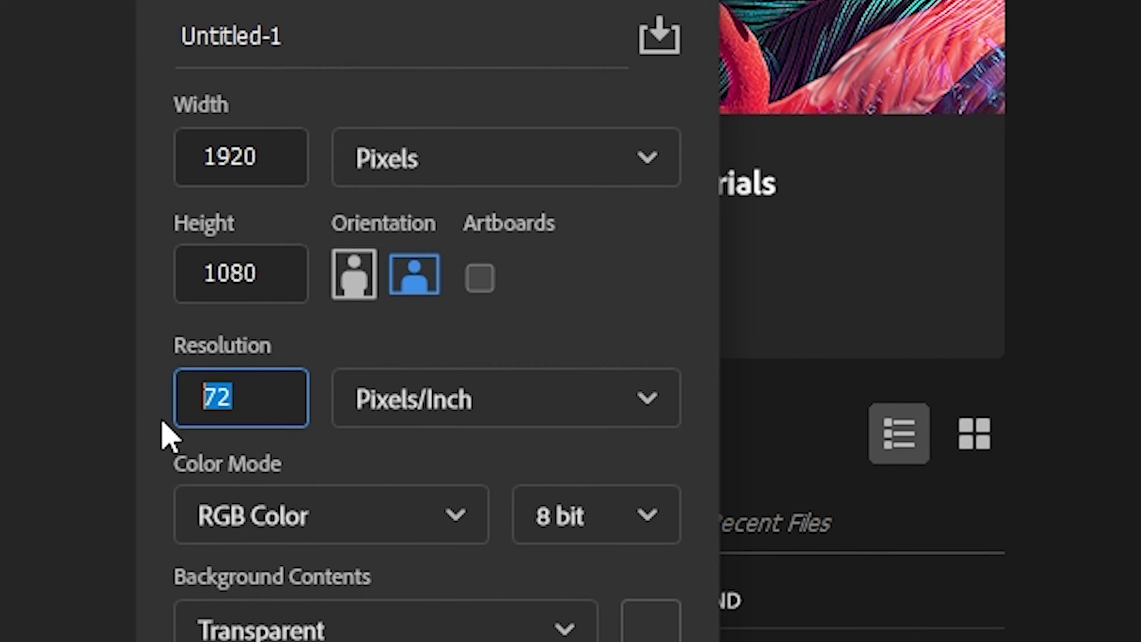
key(Tab)
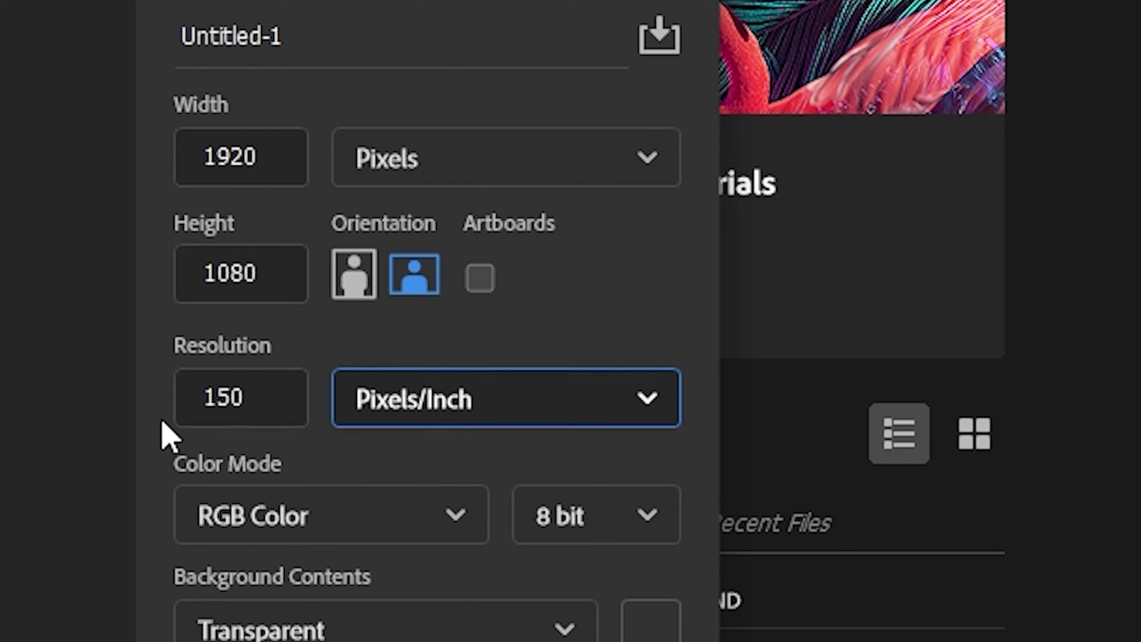
double_click(234, 404)
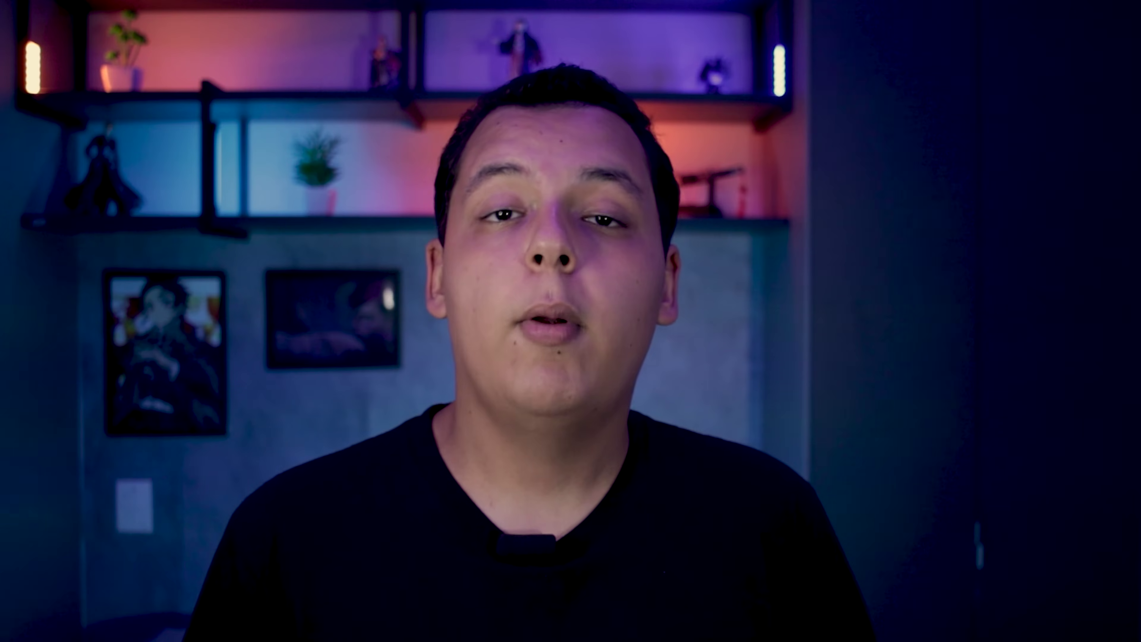
text(300)
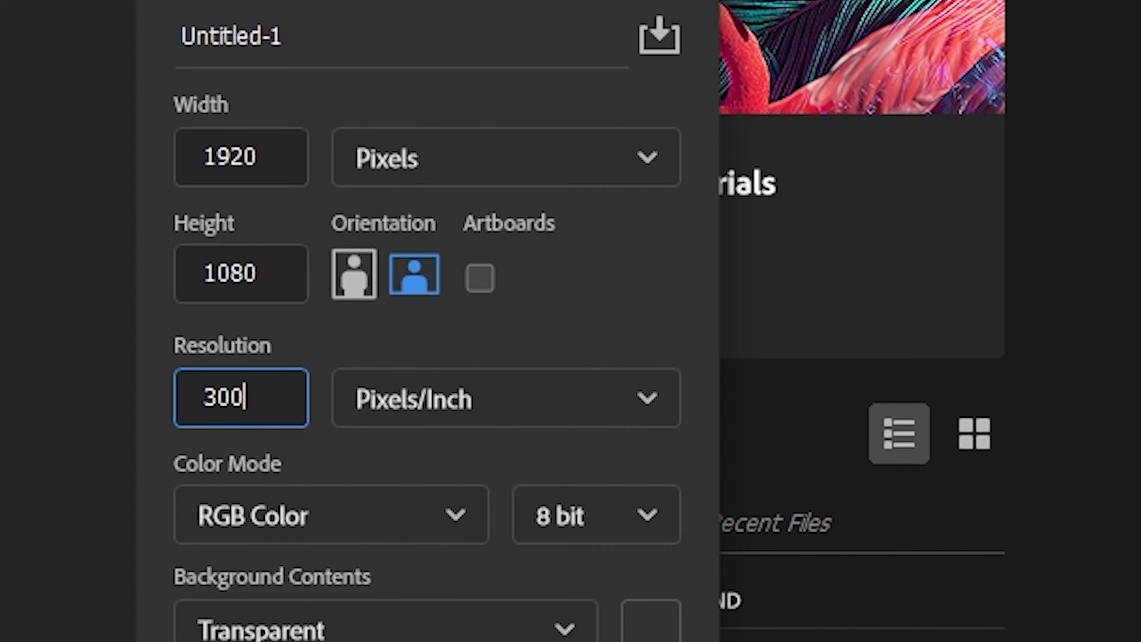
key(Tab)
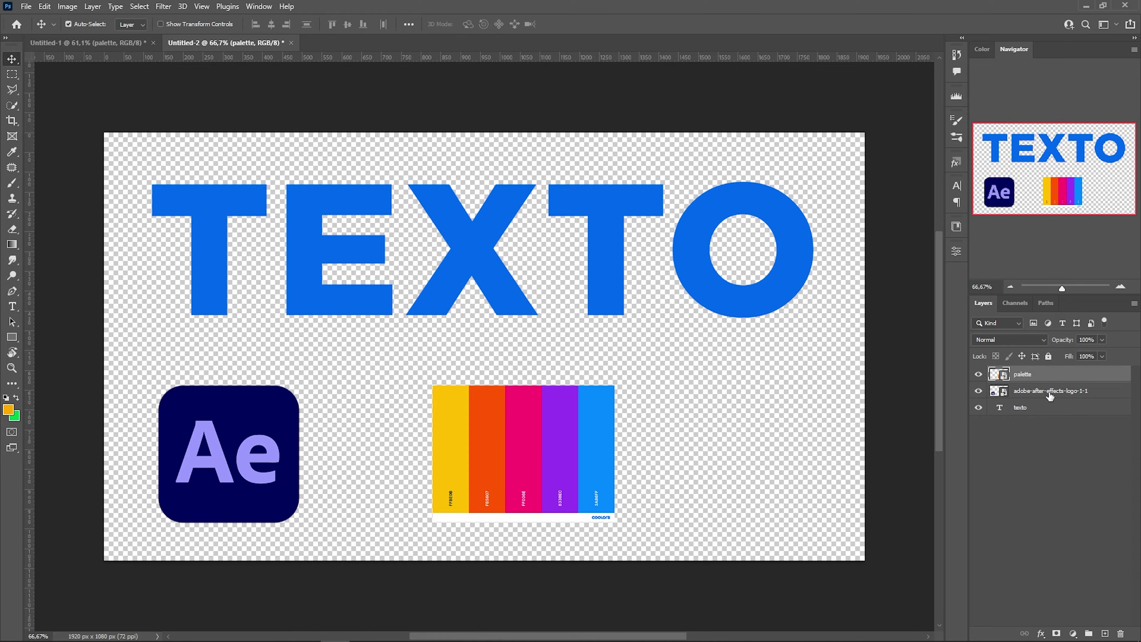
Step: Move the colour palette and the After Effects logo over the TEXTO text and restack the logo's layer above the palette
drag(433, 512, 438, 312)
drag(276, 456, 296, 256)
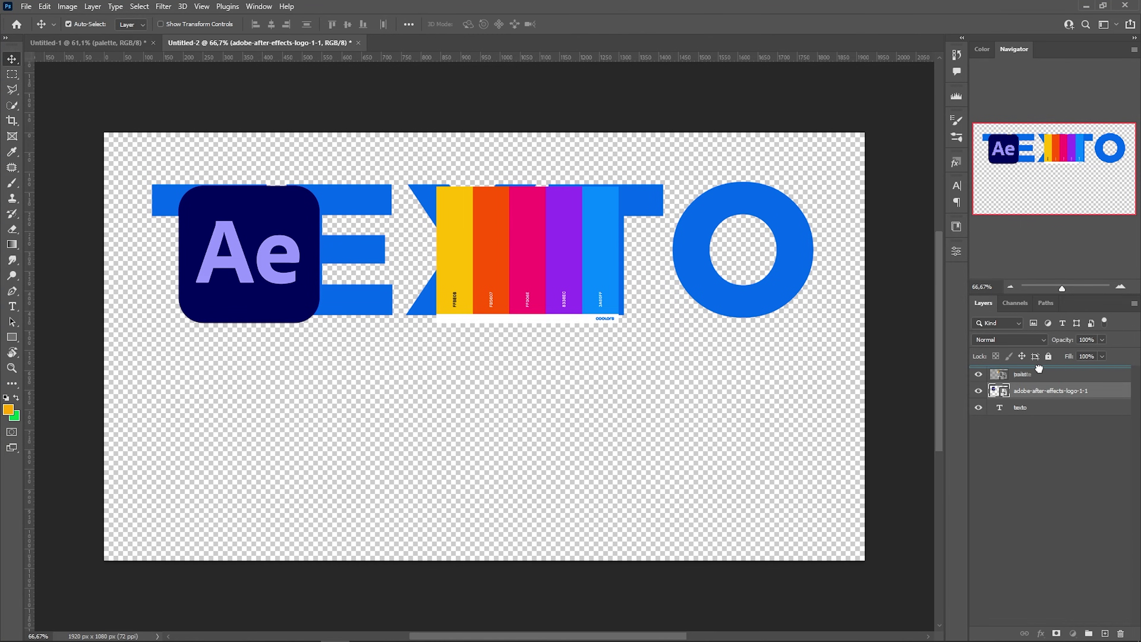
drag(1038, 369, 1041, 373)
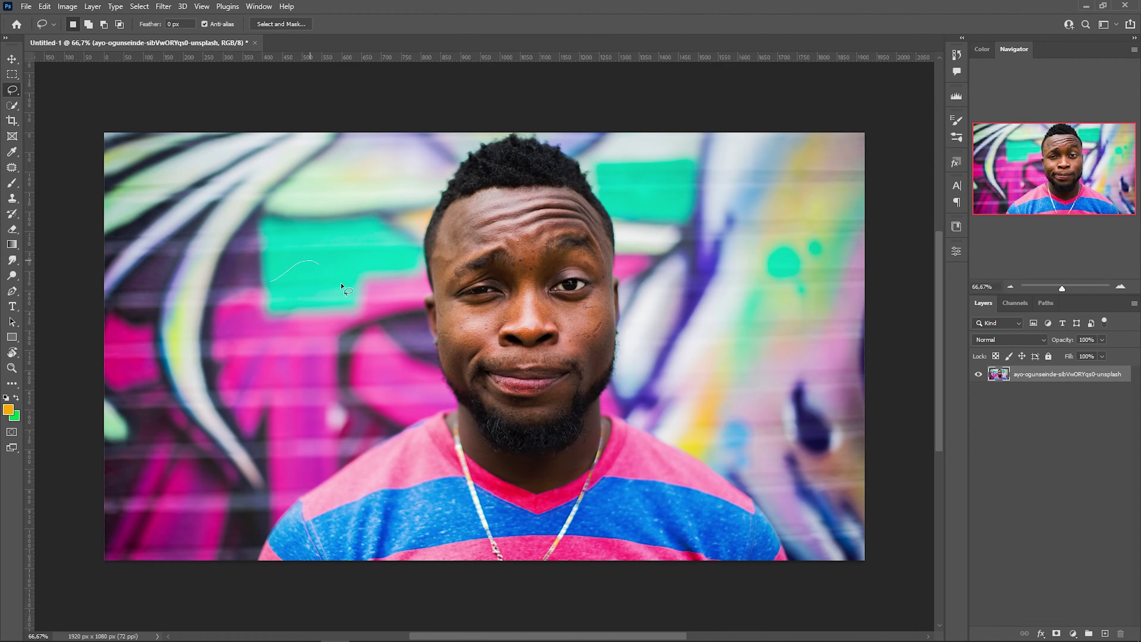
Step: Try starting a Polygonal Lasso selection on the graffiti wall beside the man
right_click(12, 90)
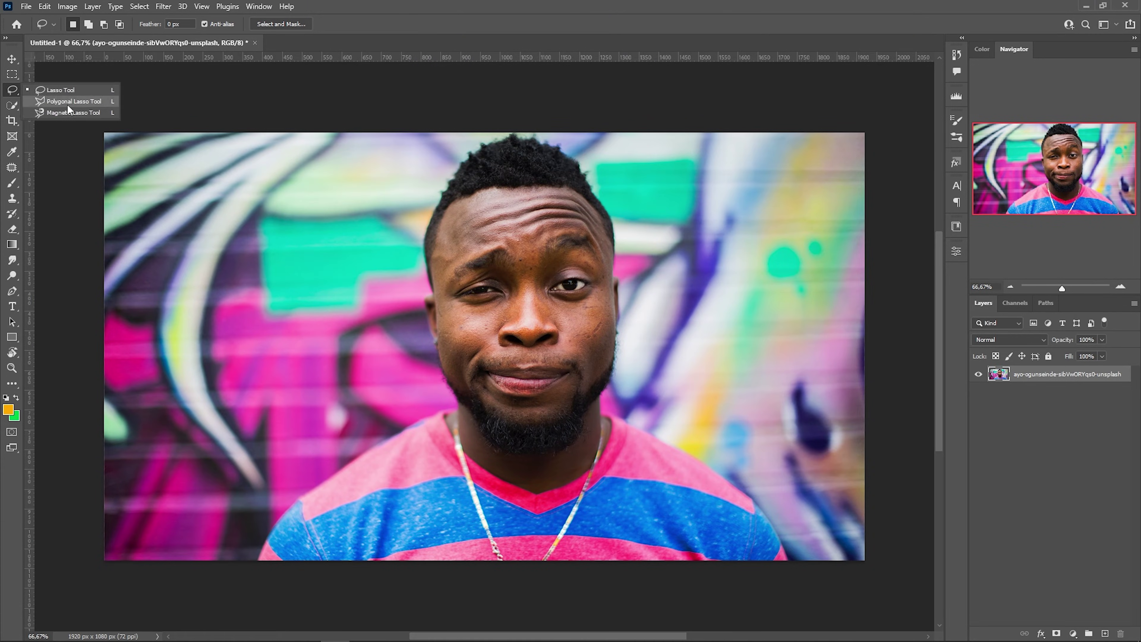
click(91, 102)
click(214, 246)
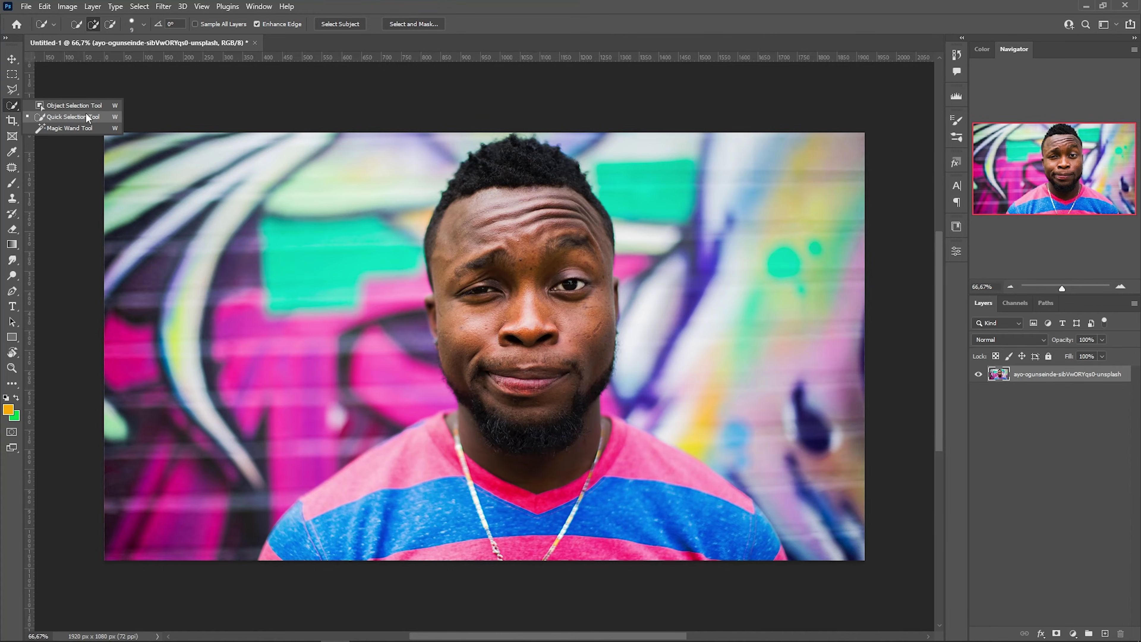
Step: Use the Quick Selection of the man to copy him to a new layer and hide the original photo layer
click(105, 117)
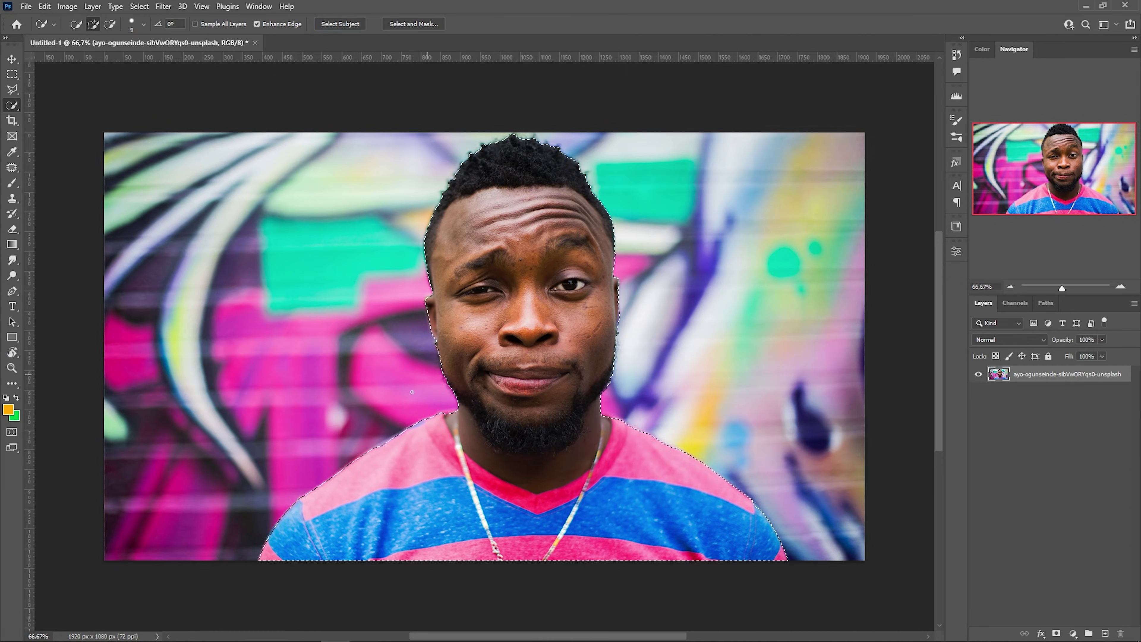
scroll(392, 443, up, 3)
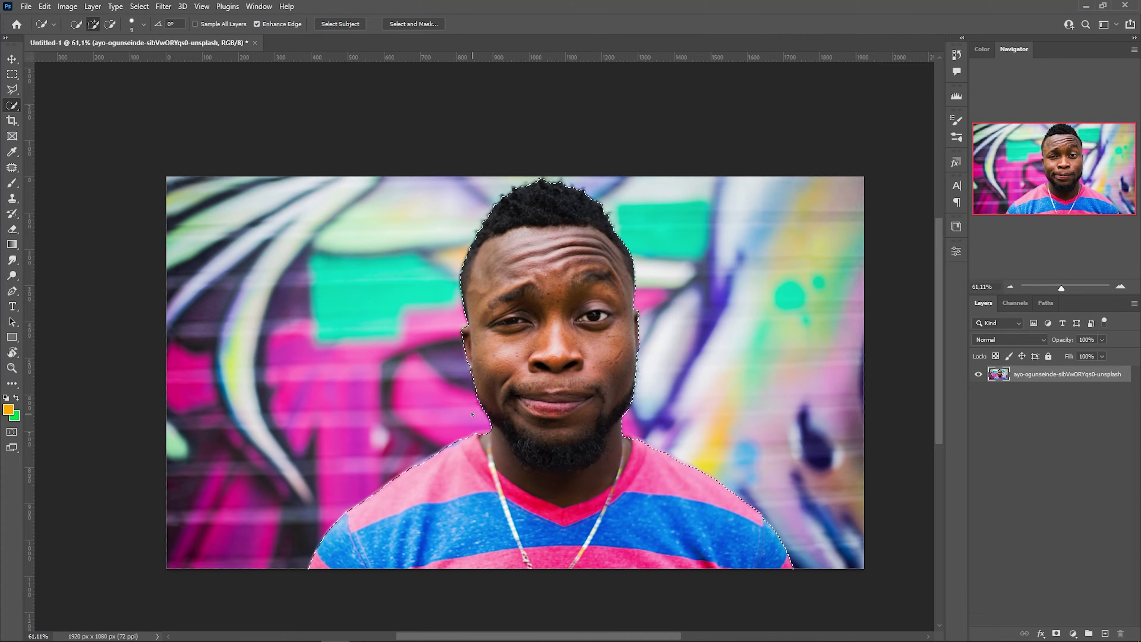
key(ctrl+j)
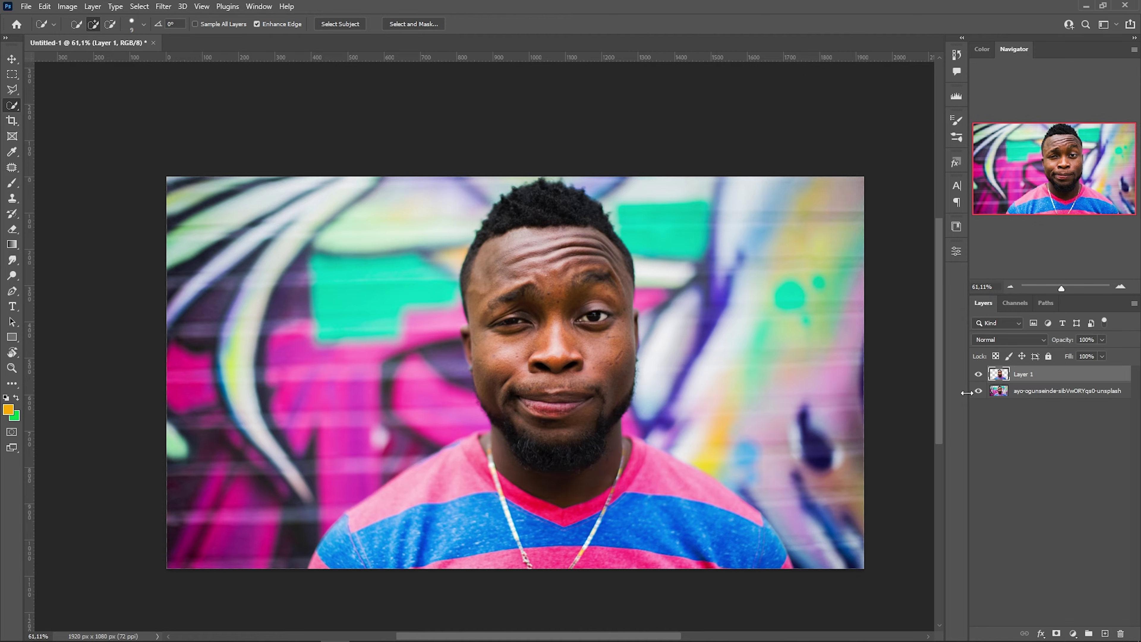
click(978, 391)
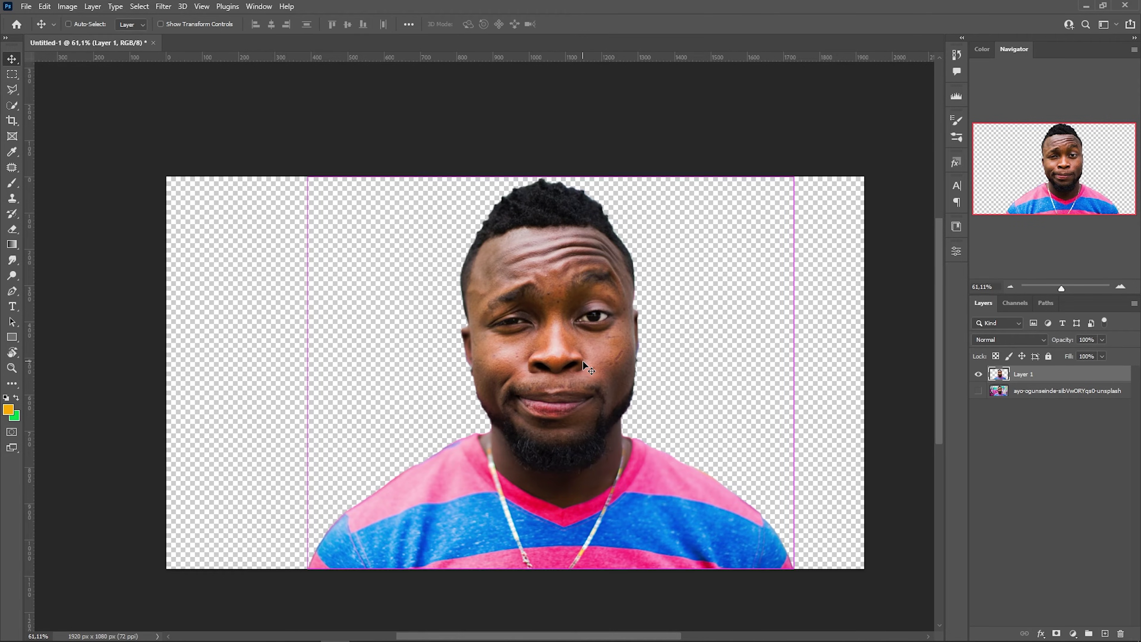
Step: Free-transform the cut-out man, enlarging him to about 103% before shrinking and repositioning him
key(ctrl+t)
drag(551, 176, 550, 163)
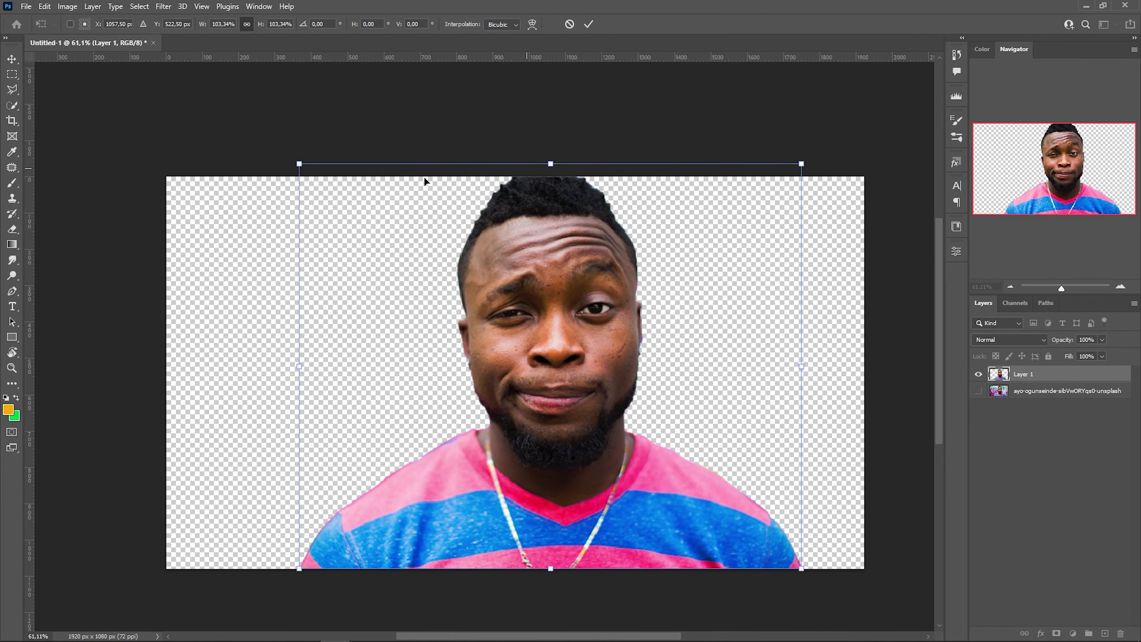
drag(298, 164, 415, 258)
drag(643, 395, 544, 342)
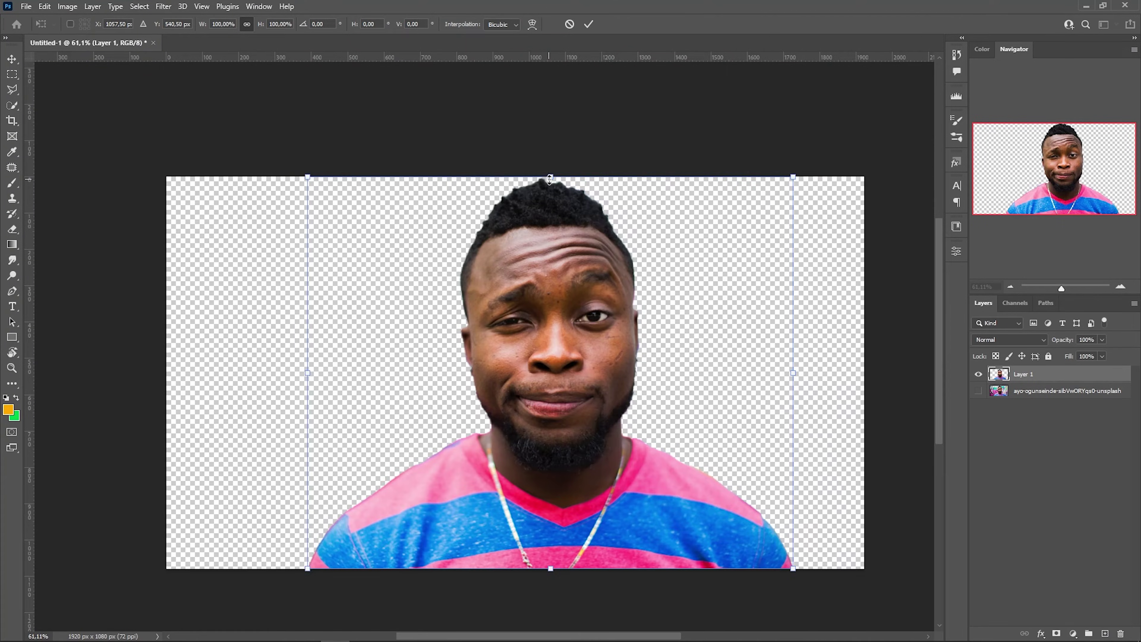
Step: Scale the cut-out man proportionally to about 80% and move him near the canvas's vertical centre line
mouse_move(549, 179)
mouse_down()
mouse_move(551, 154)
mouse_move(546, 182)
mouse_move(541, 170)
mouse_up()
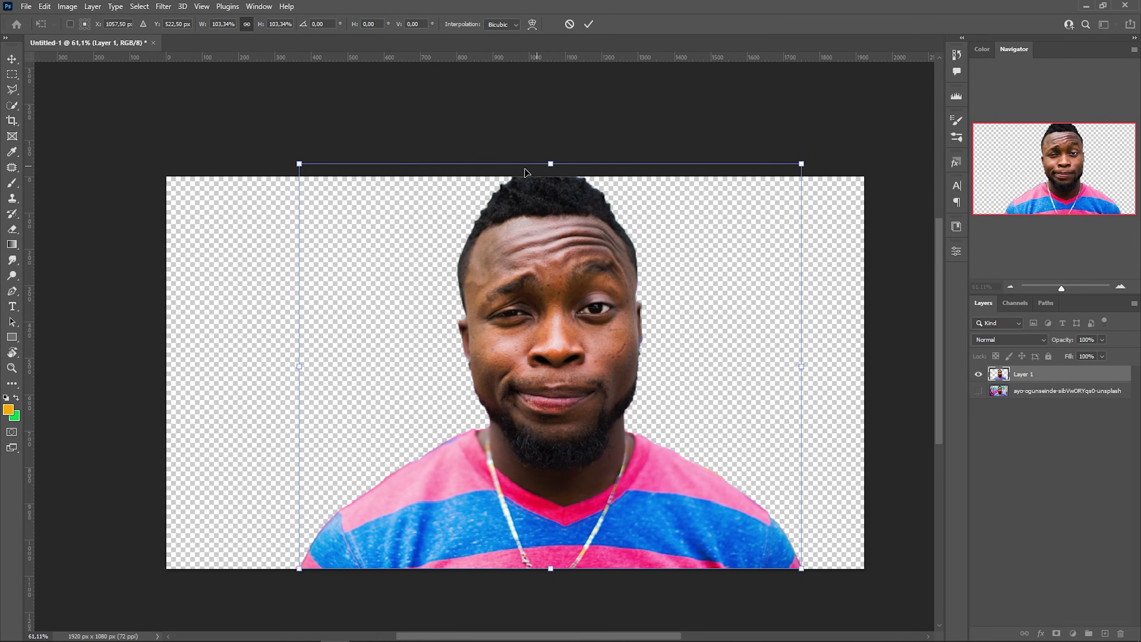
drag(315, 182, 408, 247)
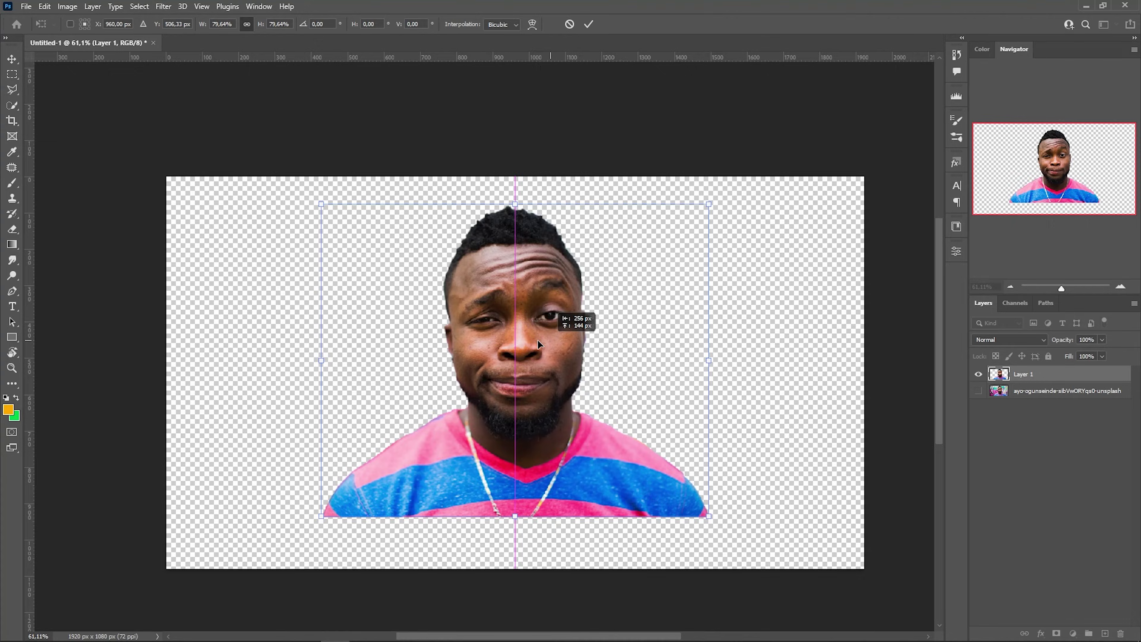
drag(538, 340, 545, 343)
Step: Try stretching only the man's width to about 95%, undo it, and widen him again from his side before repositioning him
drag(709, 363, 786, 371)
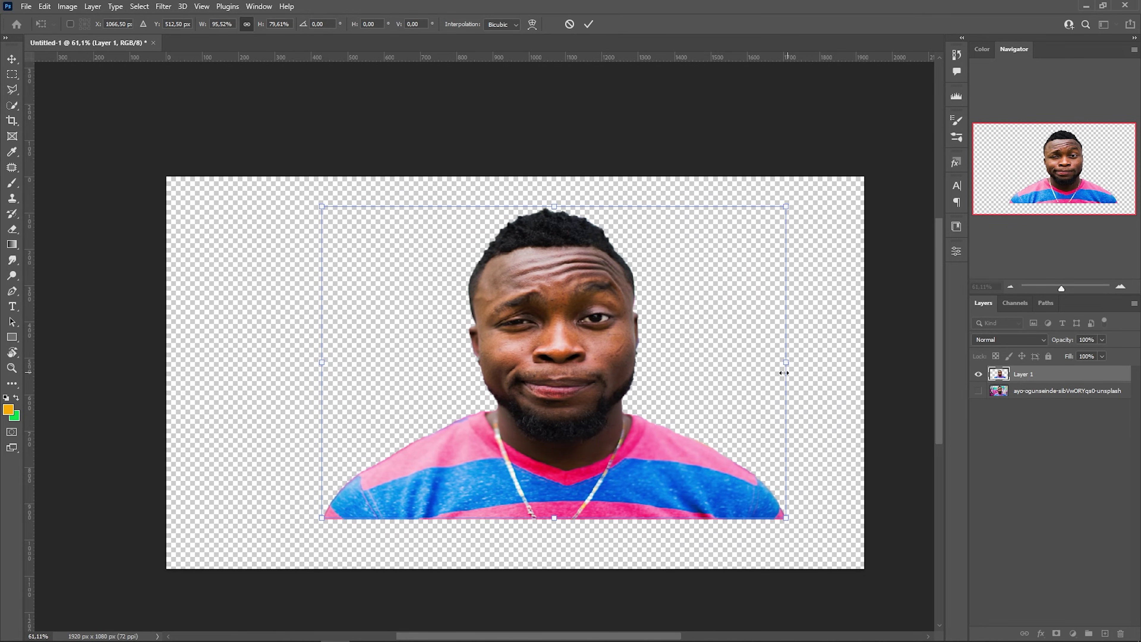
key(ctrl+z)
drag(710, 360, 810, 357)
drag(663, 362, 631, 369)
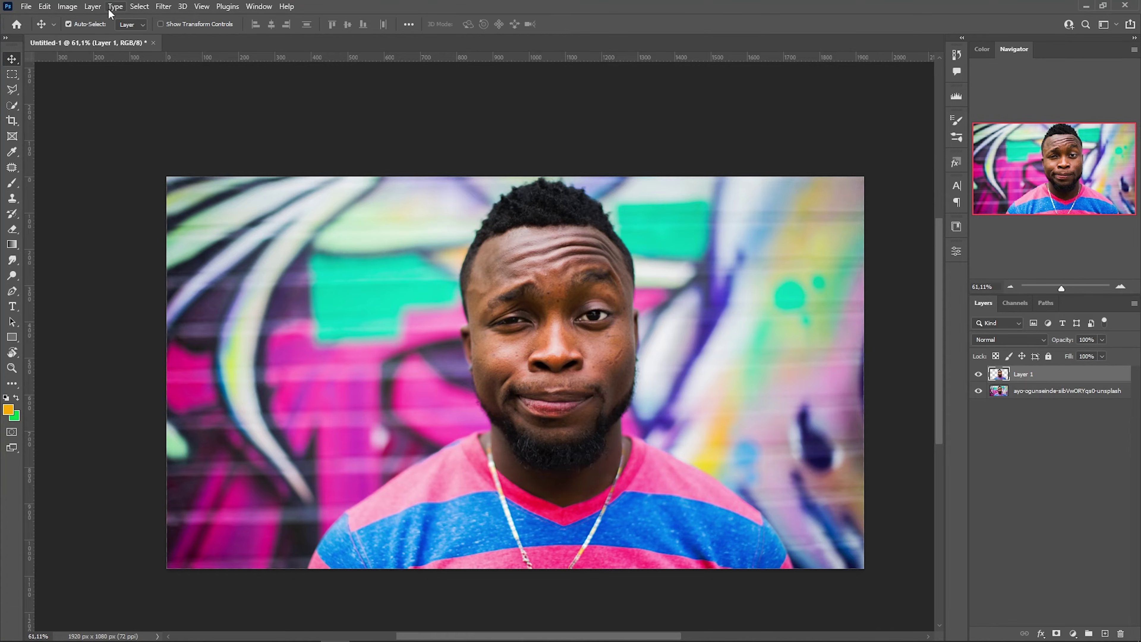
Step: Add contrast to the cut-out man's layer with a Curves adjustment, lowering the shadows near input 74 to output 58 and raising the highlights
click(68, 7)
mouse_move(74, 39)
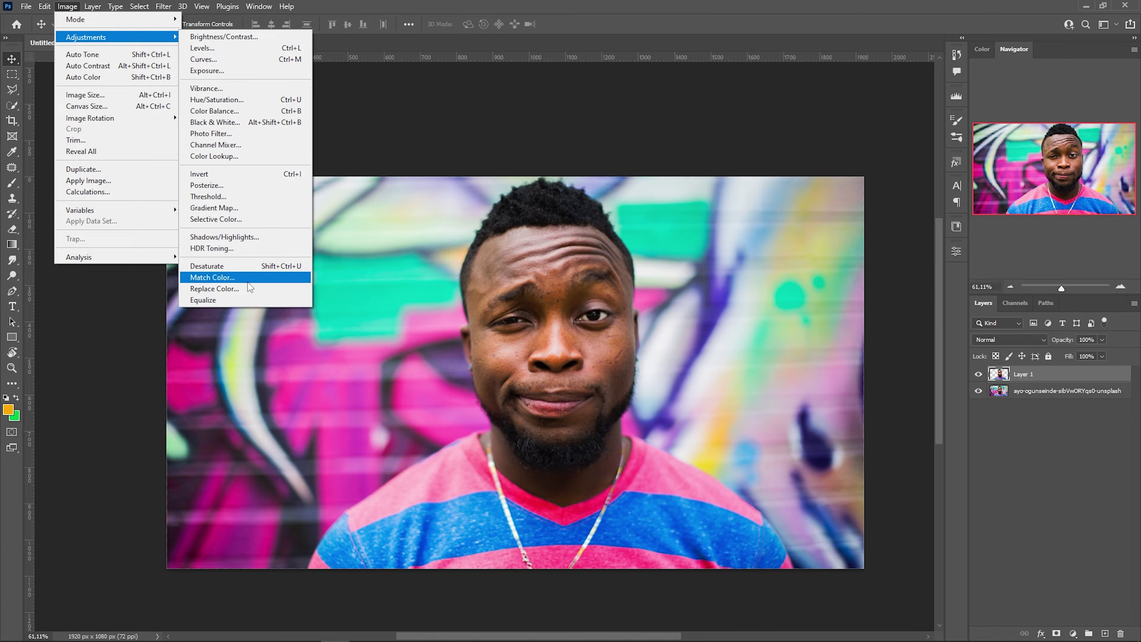
click(237, 59)
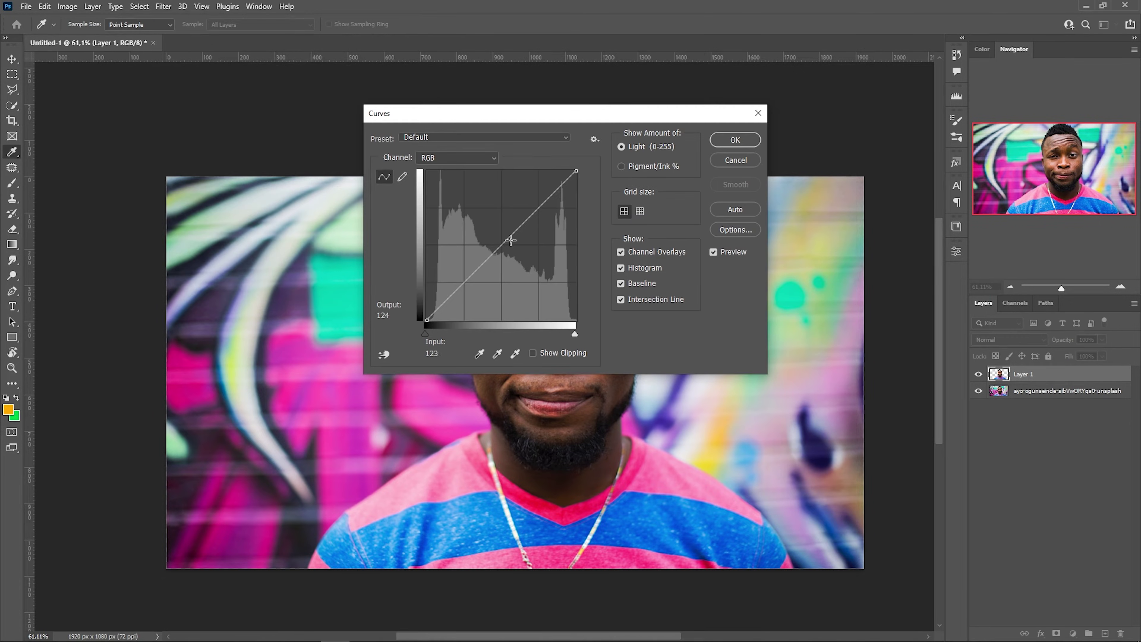
drag(395, 128, 744, 138)
drag(796, 299, 802, 305)
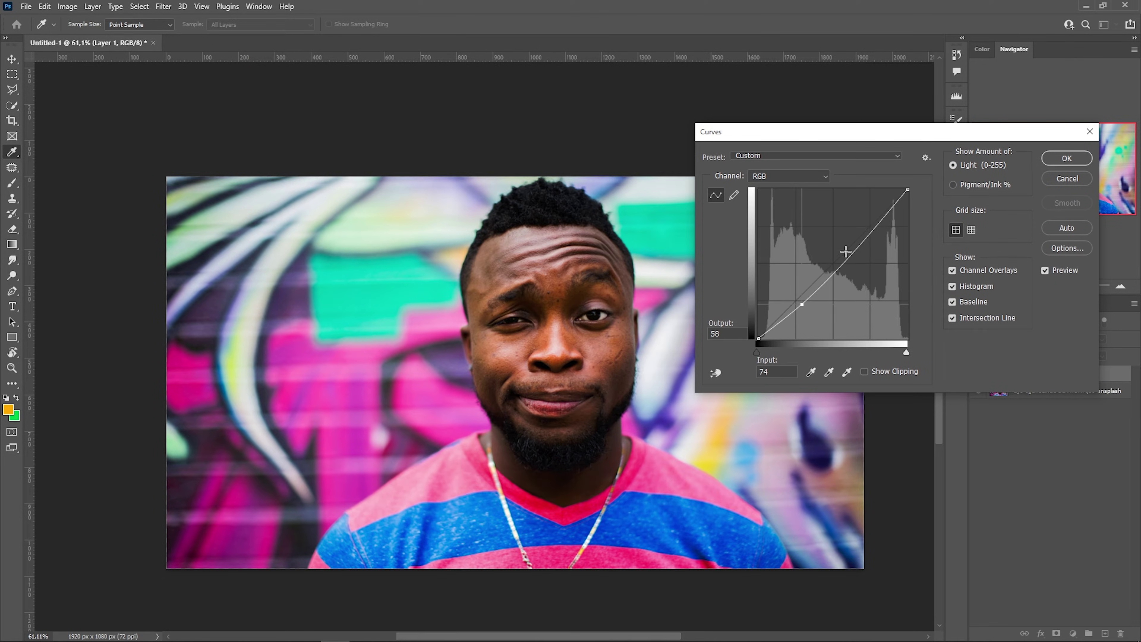
drag(865, 233, 865, 219)
click(1067, 158)
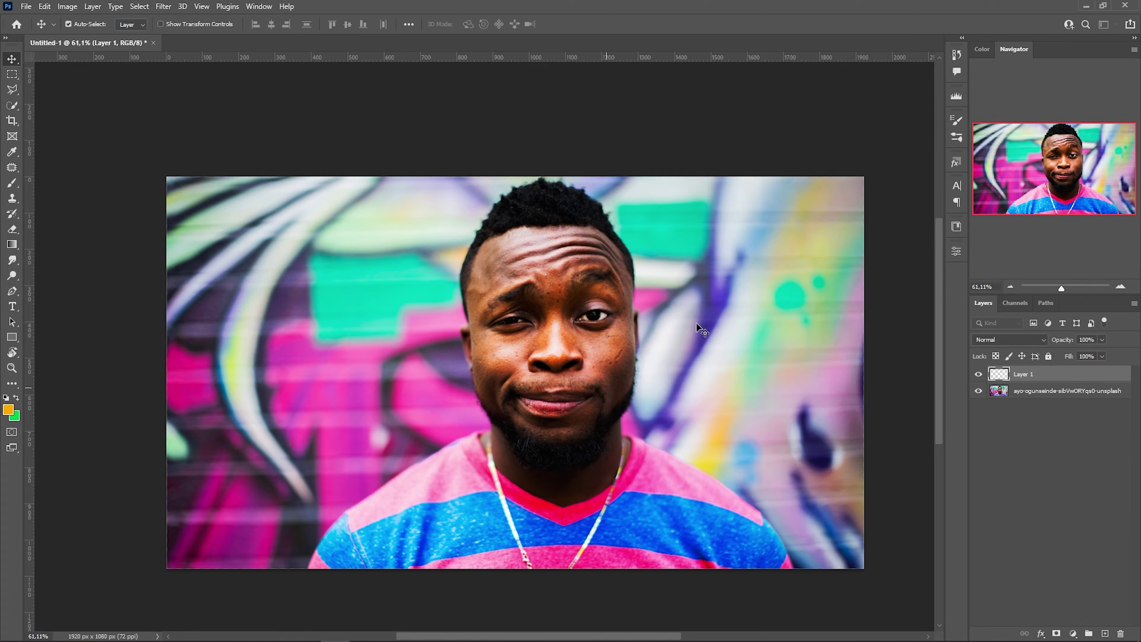
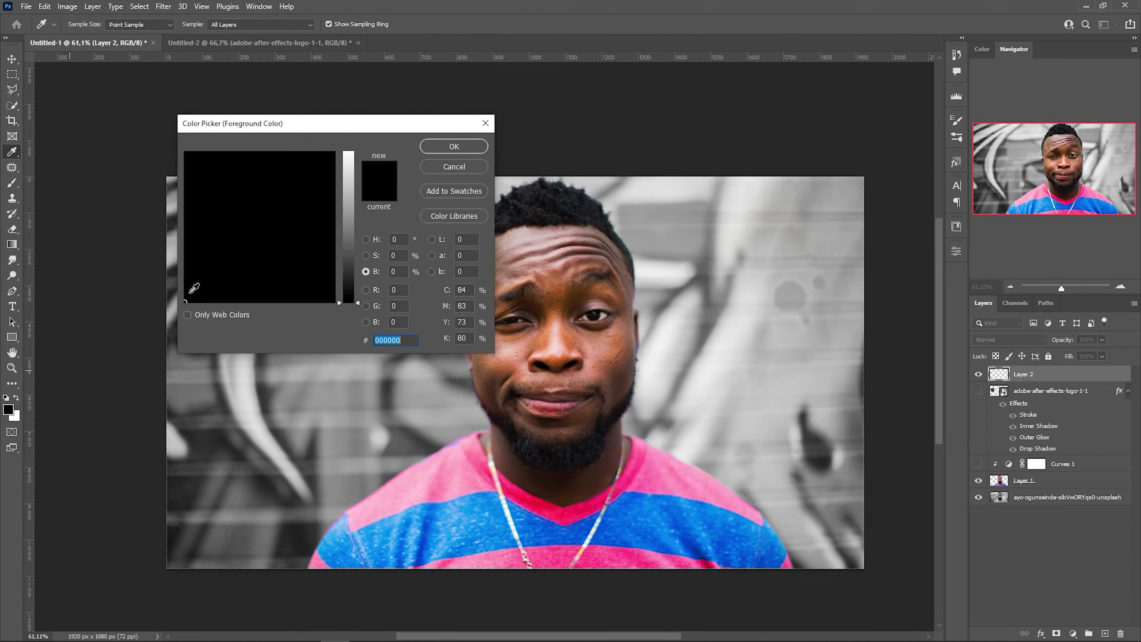
Step: Set the foreground colour to a saturated orange and the background colour to bright green
click(366, 240)
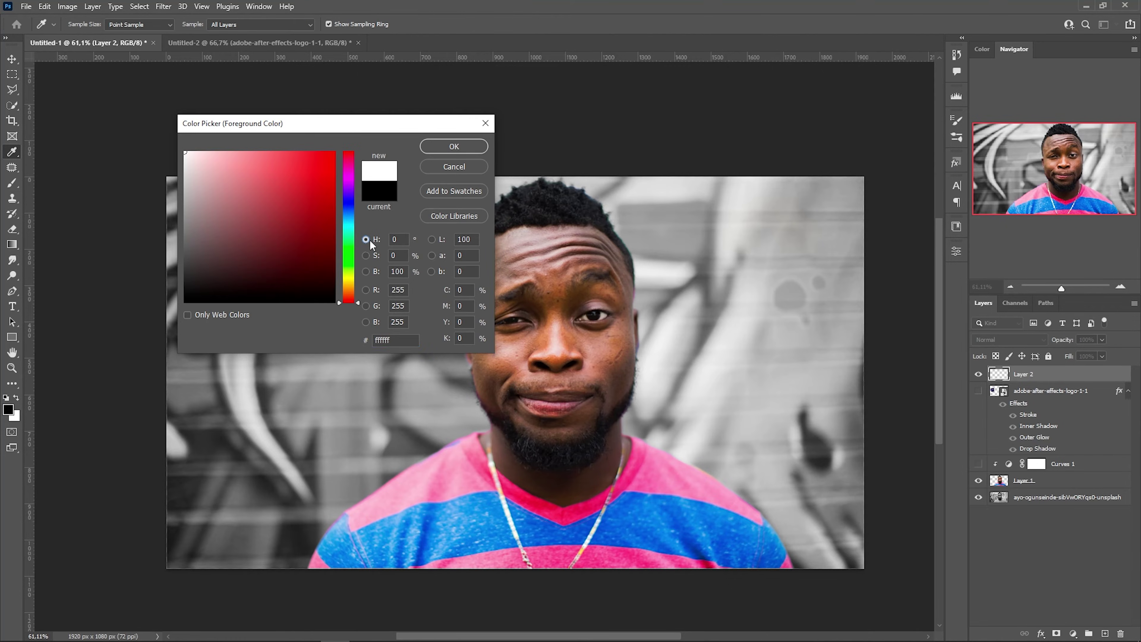
drag(298, 176, 318, 245)
drag(348, 295, 350, 278)
click(319, 152)
click(451, 147)
click(15, 417)
click(349, 253)
click(454, 147)
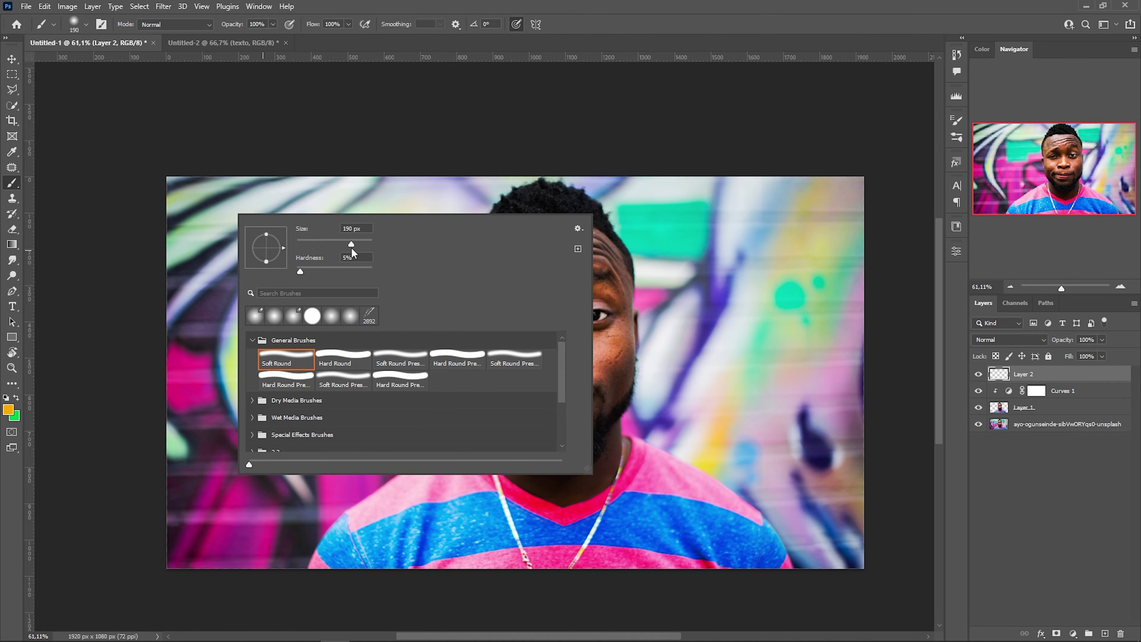
Step: Set the 190 px Soft Round brush to 0% hardness and dab orange spots on the wall beside the man on Layer 2
drag(300, 271, 268, 268)
key(Return)
click(771, 245)
right_click(261, 241)
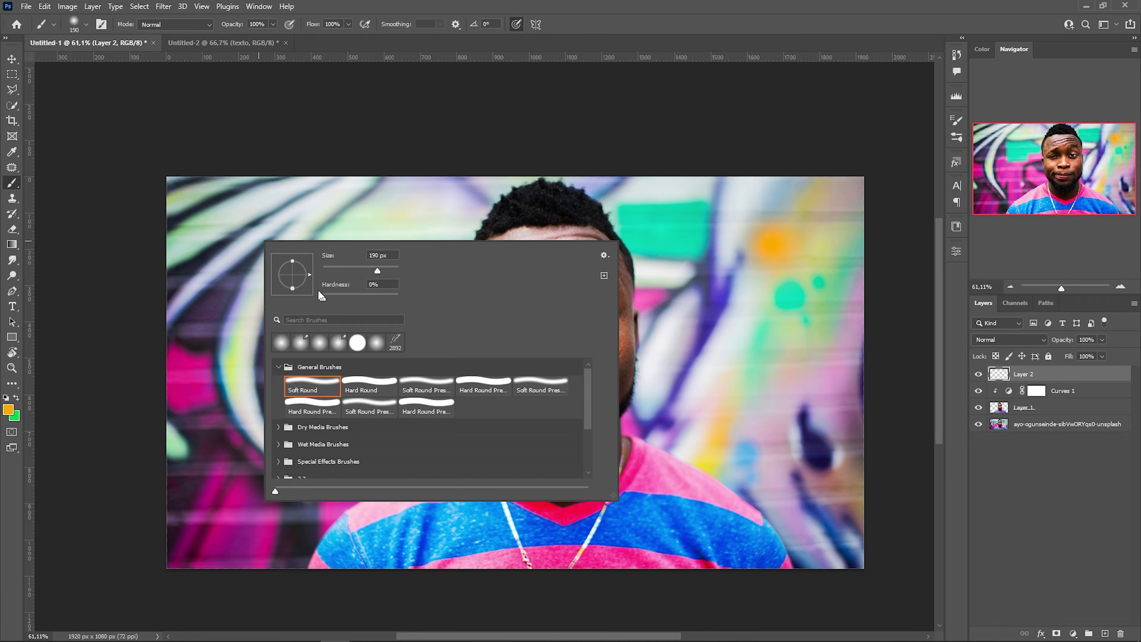
key(Return)
click(781, 333)
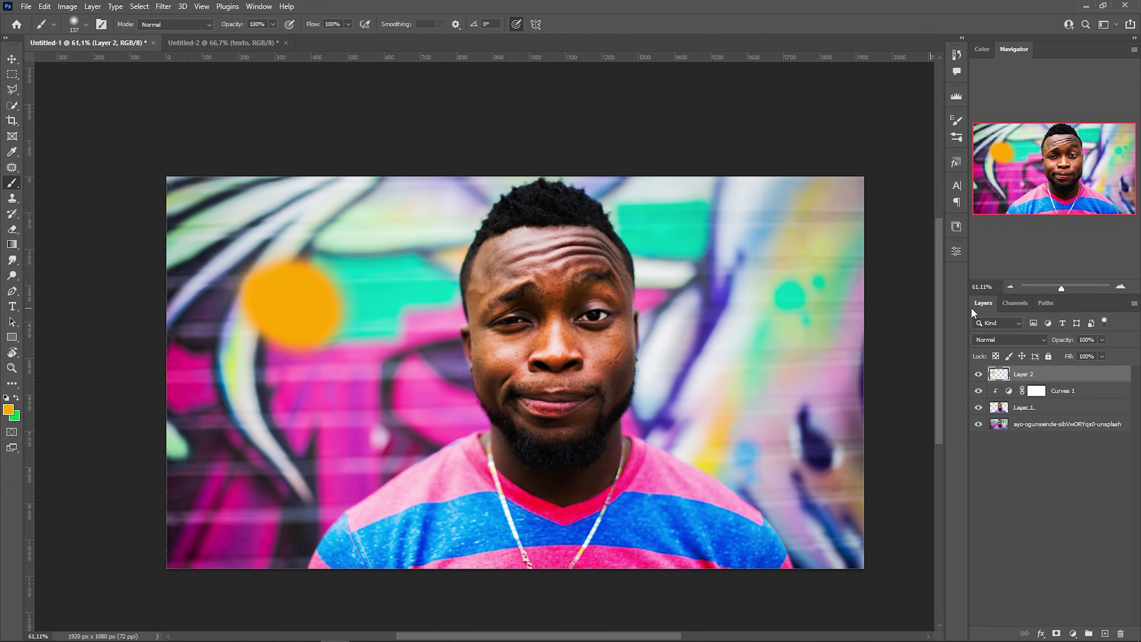
Step: Preview other blend modes on Layer 2, return it to Normal, and adjust the soft eraser's size over the orange spot
click(1024, 340)
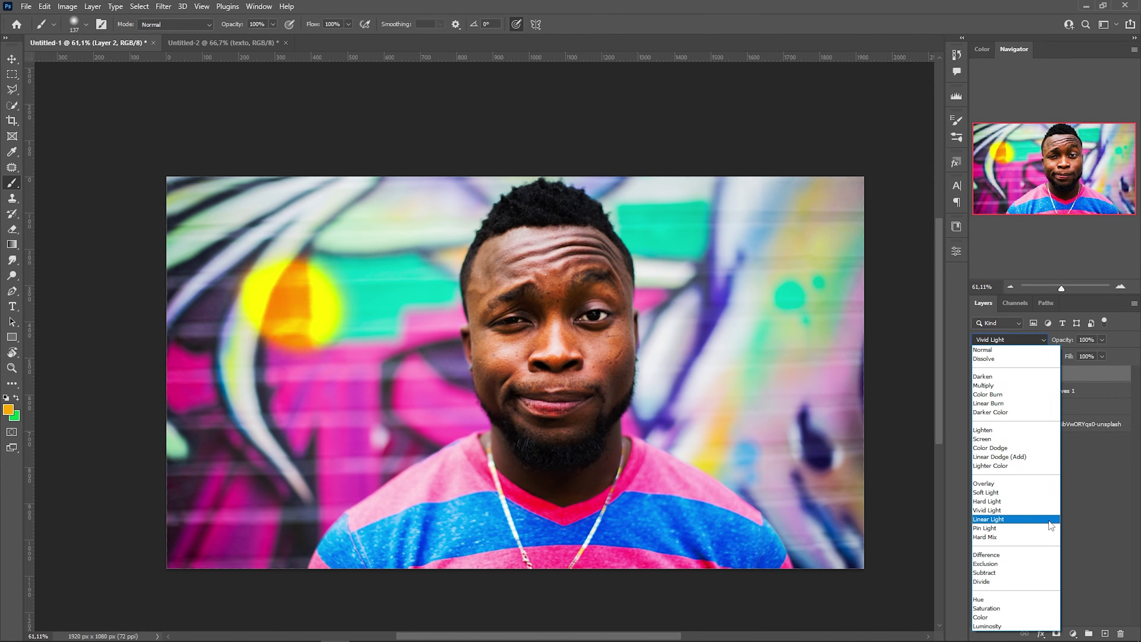
click(1011, 350)
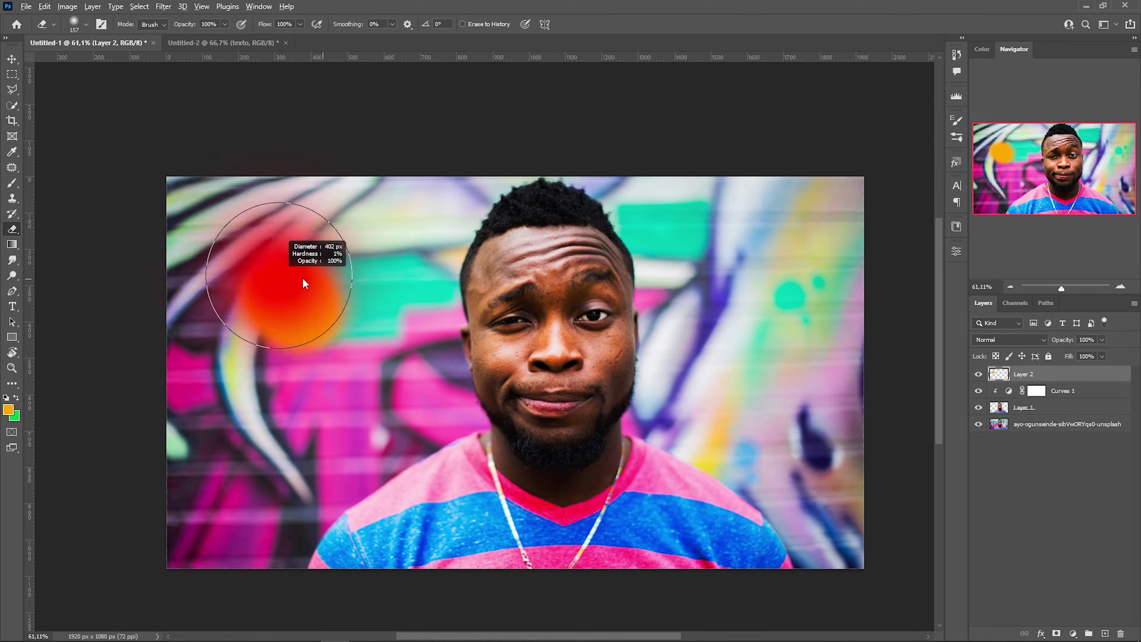
drag(288, 276, 271, 359)
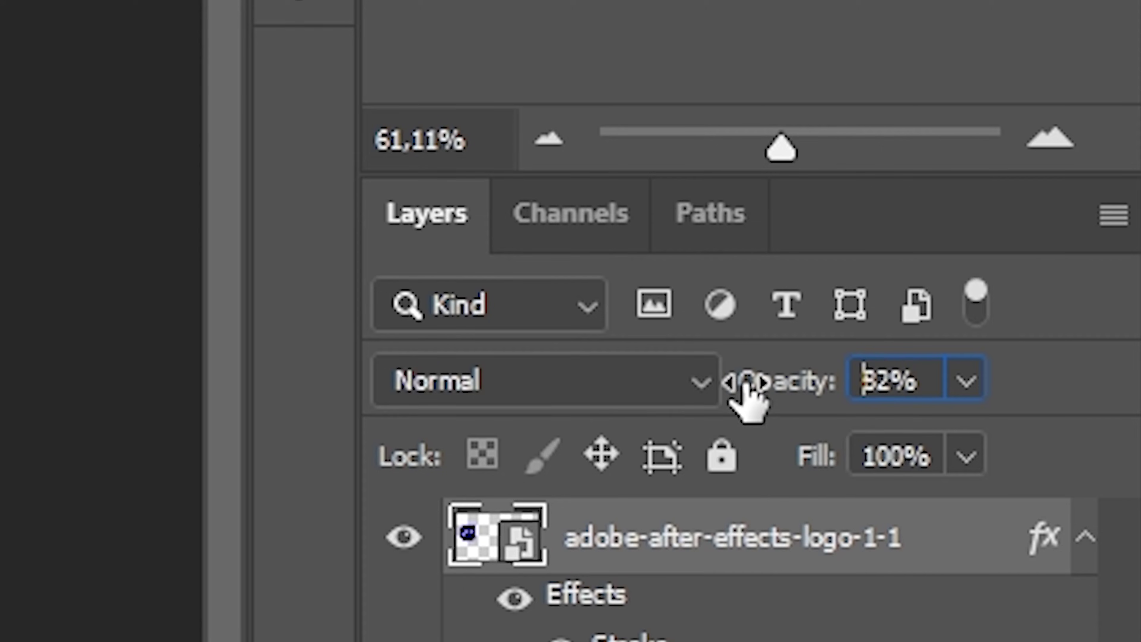
Step: Lower the After Effects logo layer's opacity to 0%
drag(744, 383, 167, 387)
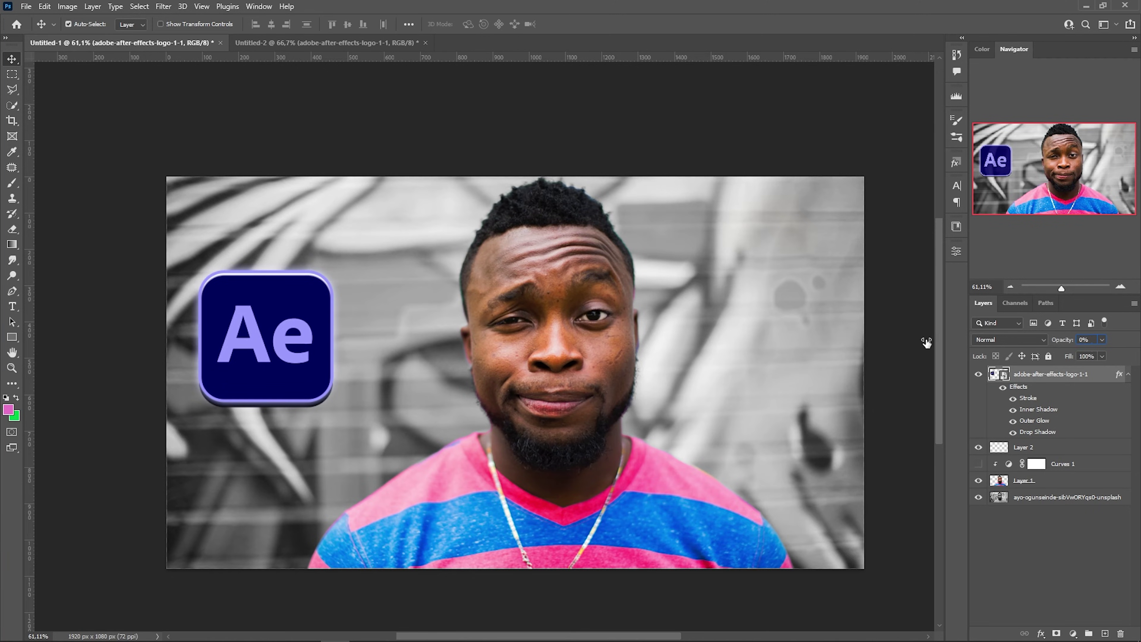
drag(927, 343, 892, 347)
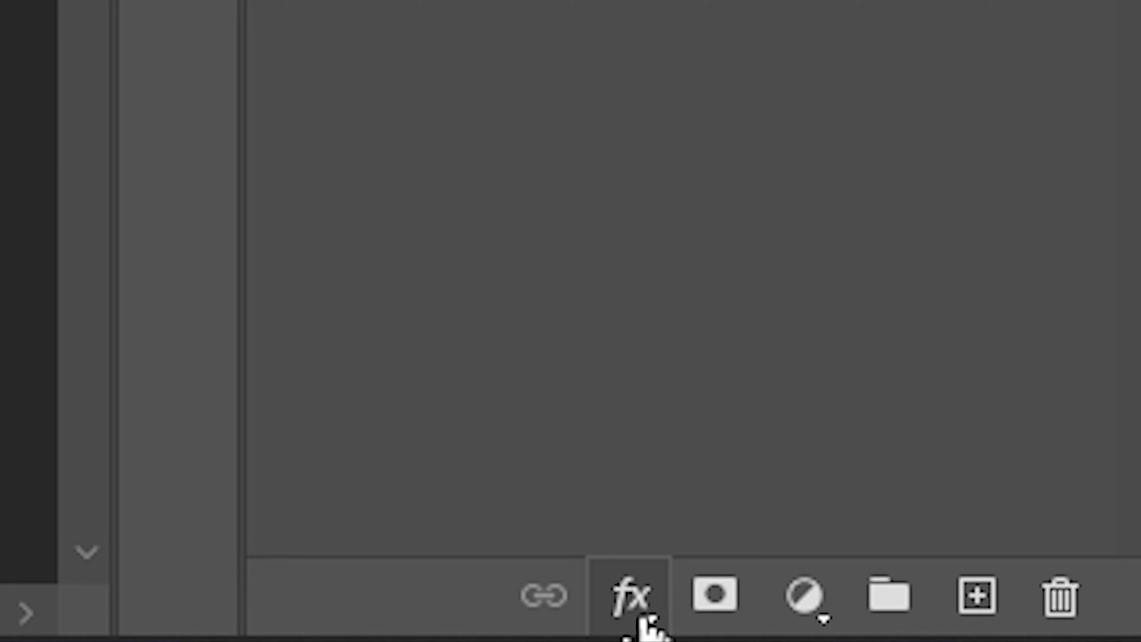
Step: Add Drop Shadow, Outer Glow, inside Stroke and white Inner Shadow effects to the After Effects logo layer
click(1041, 635)
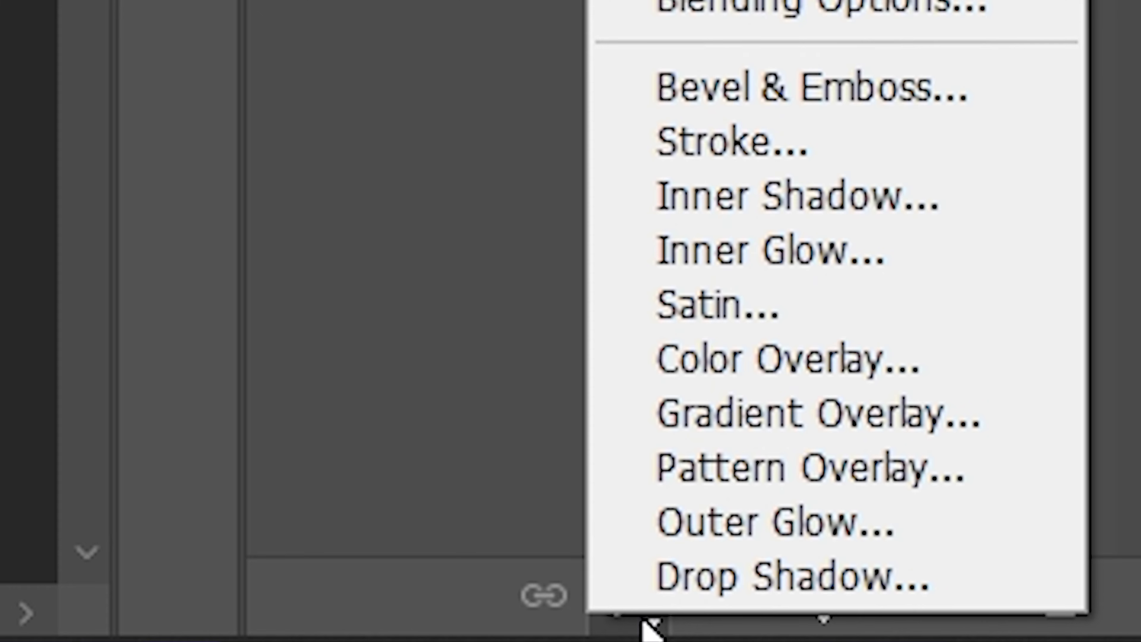
click(712, 5)
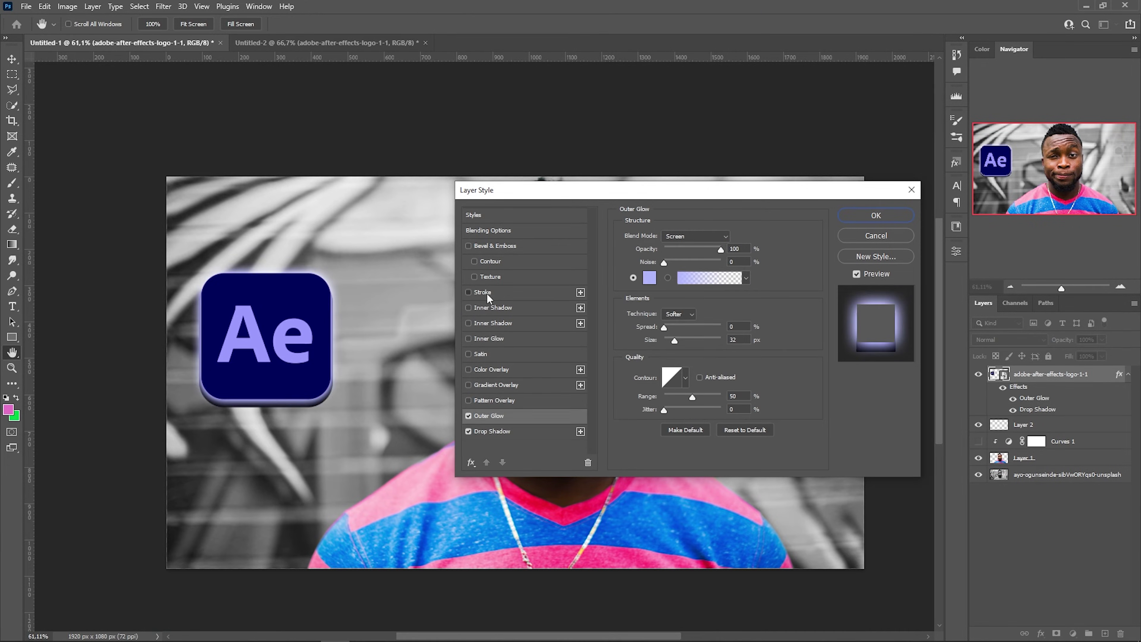
click(482, 292)
click(649, 321)
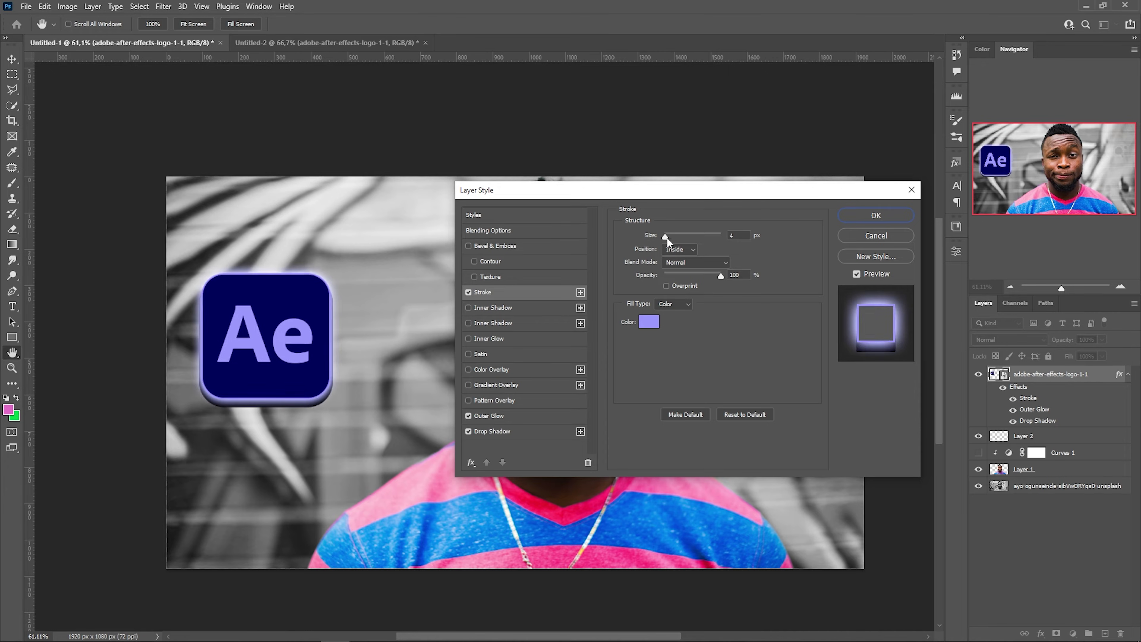
drag(658, 227, 671, 227)
click(470, 308)
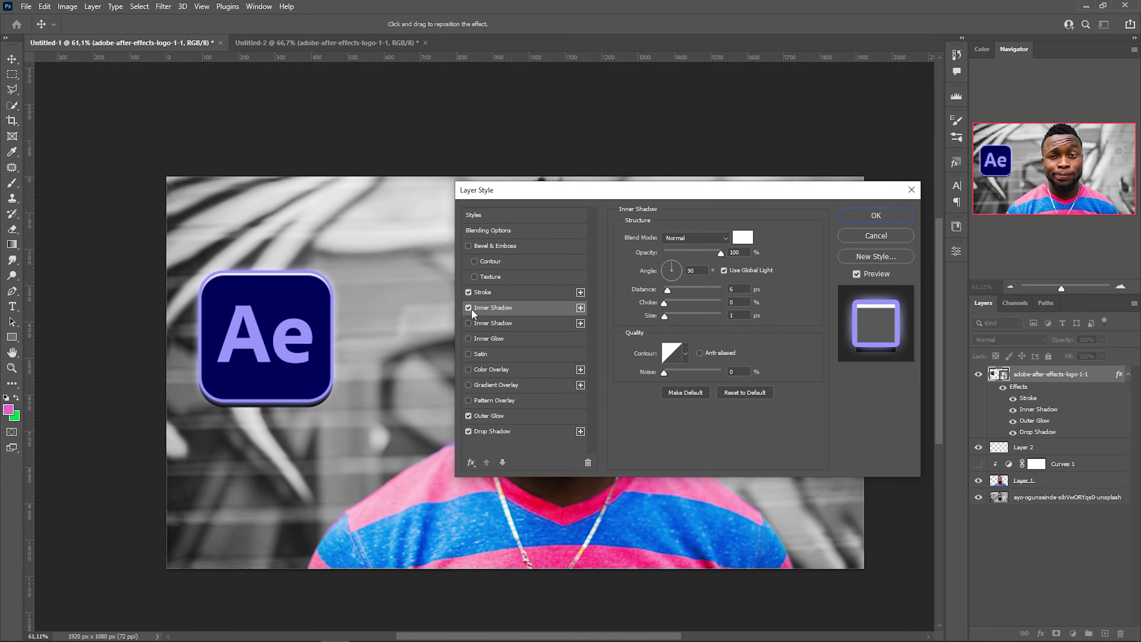
click(893, 217)
drag(950, 359, 950, 358)
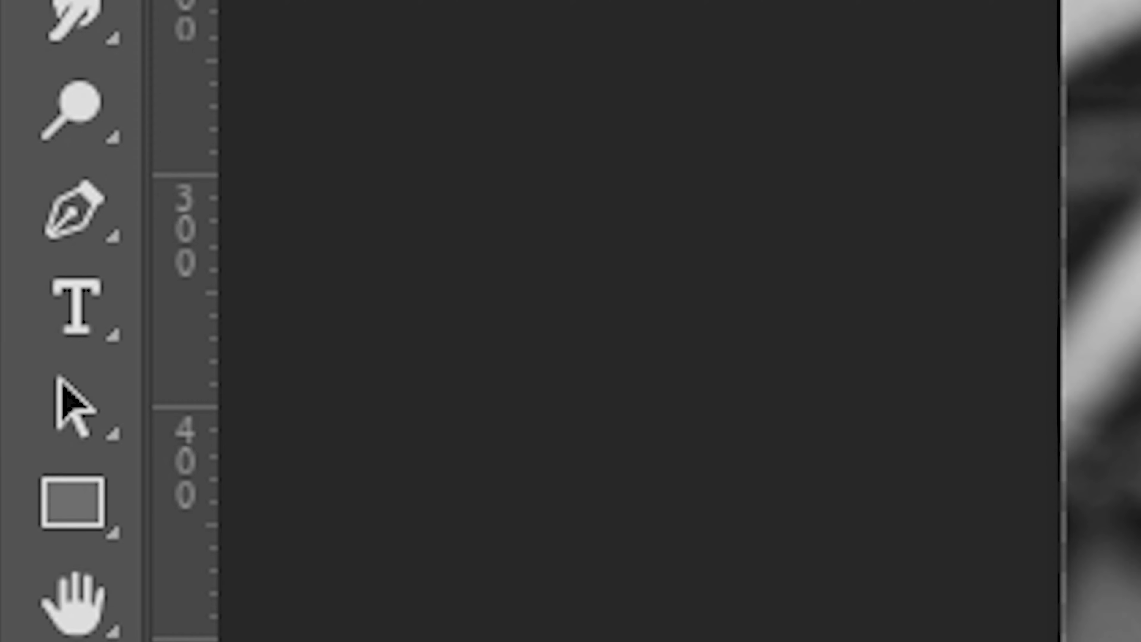
Step: Add the horizontal text TEXTO in yellow 82 pt Gotham Pro Black on the wall beside the man
click(51, 310)
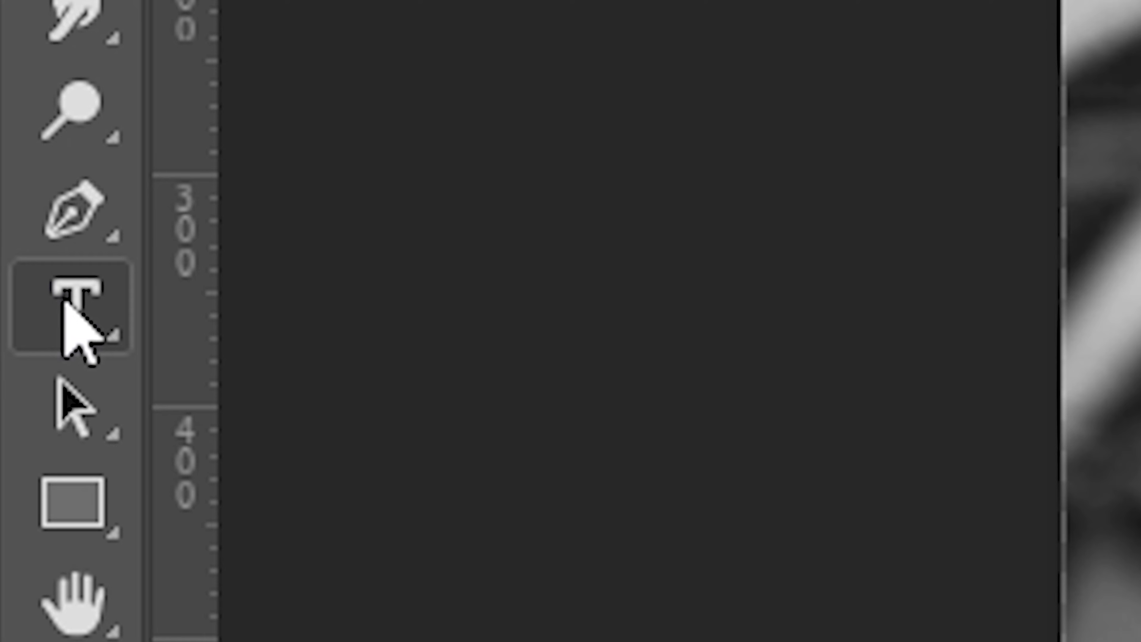
right_click(64, 301)
click(517, 310)
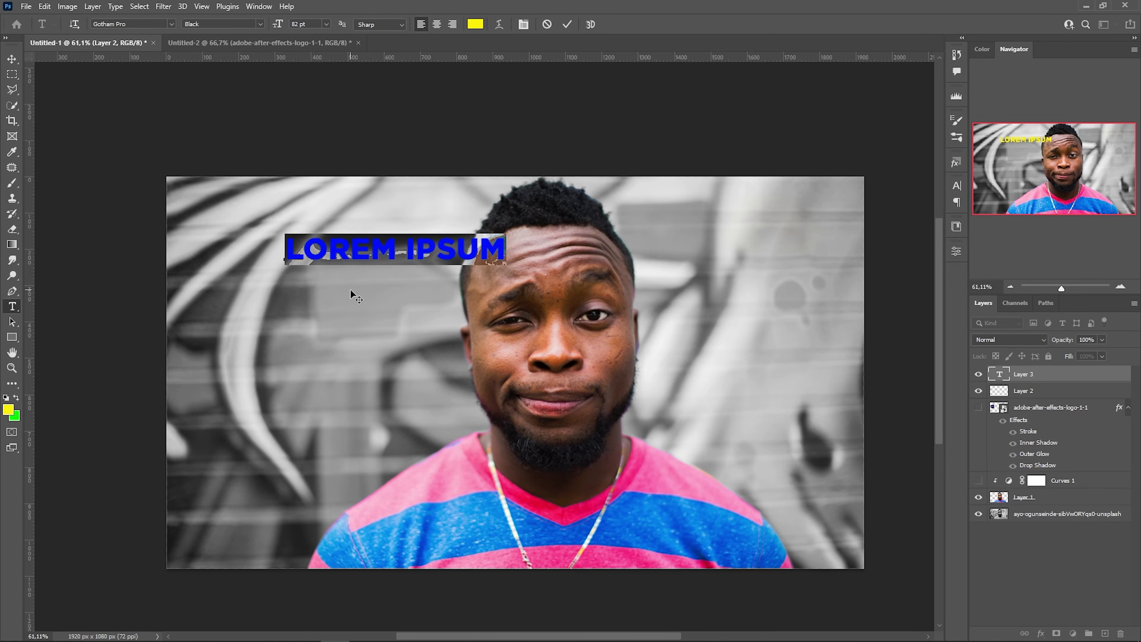
text(TEXTO)
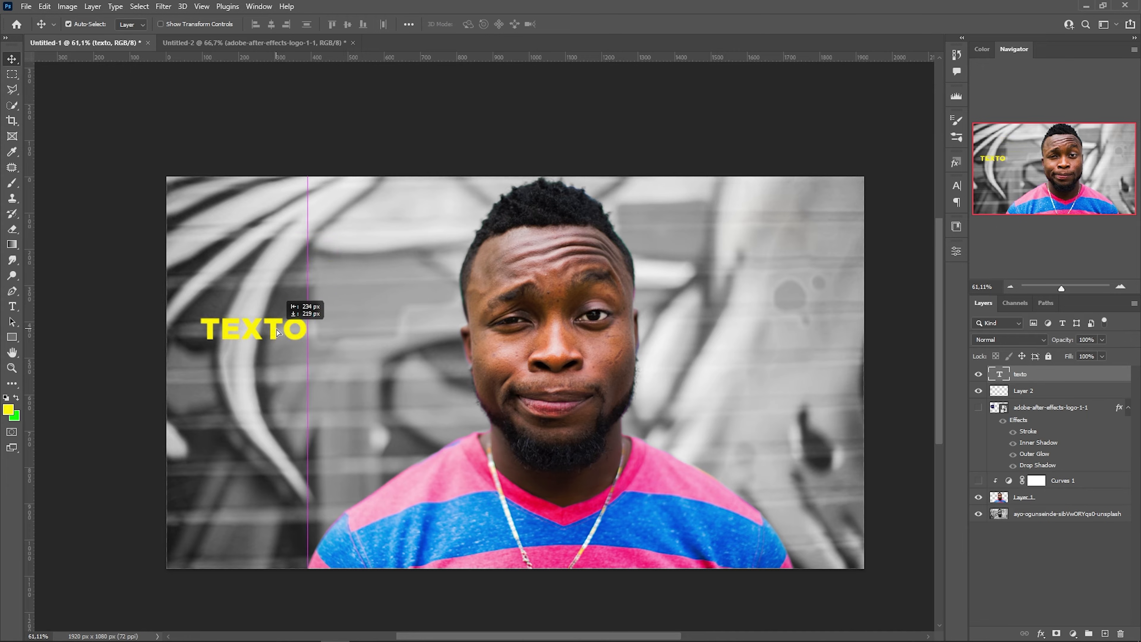
Step: Change the TEXTO text's font to Hanson Bold in white and move it about 73 px to the right
click(958, 186)
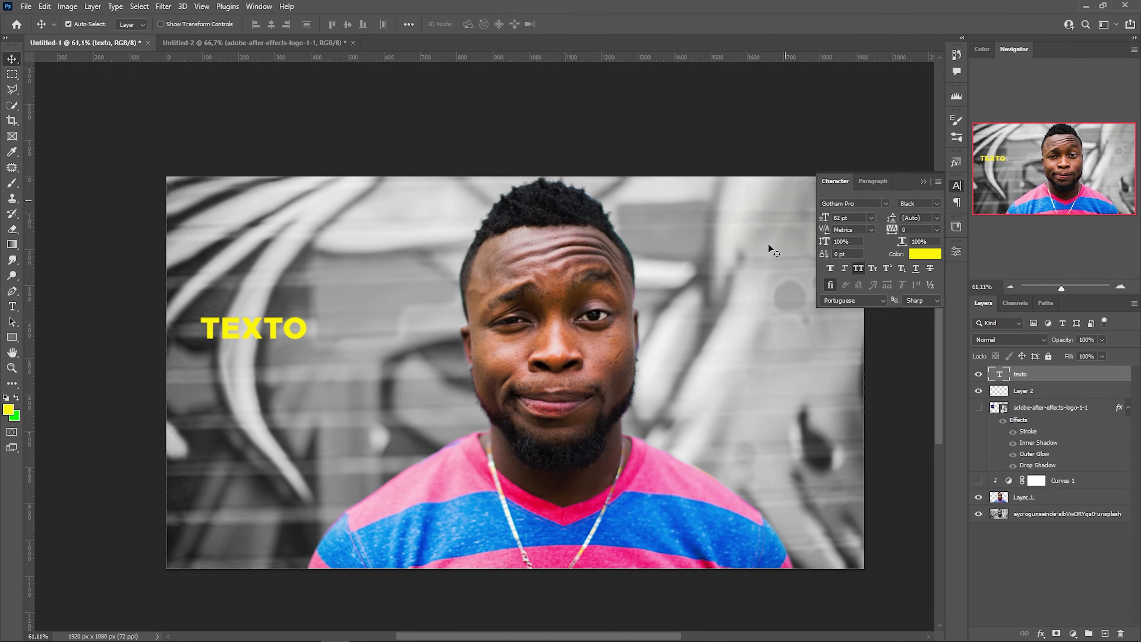
click(953, 186)
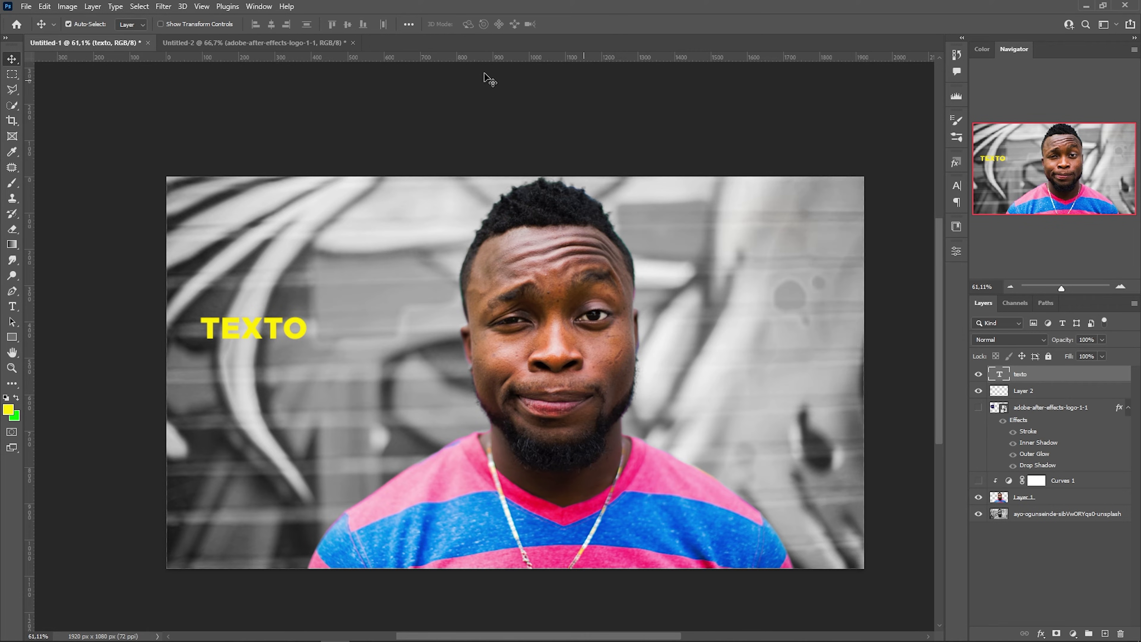
click(258, 6)
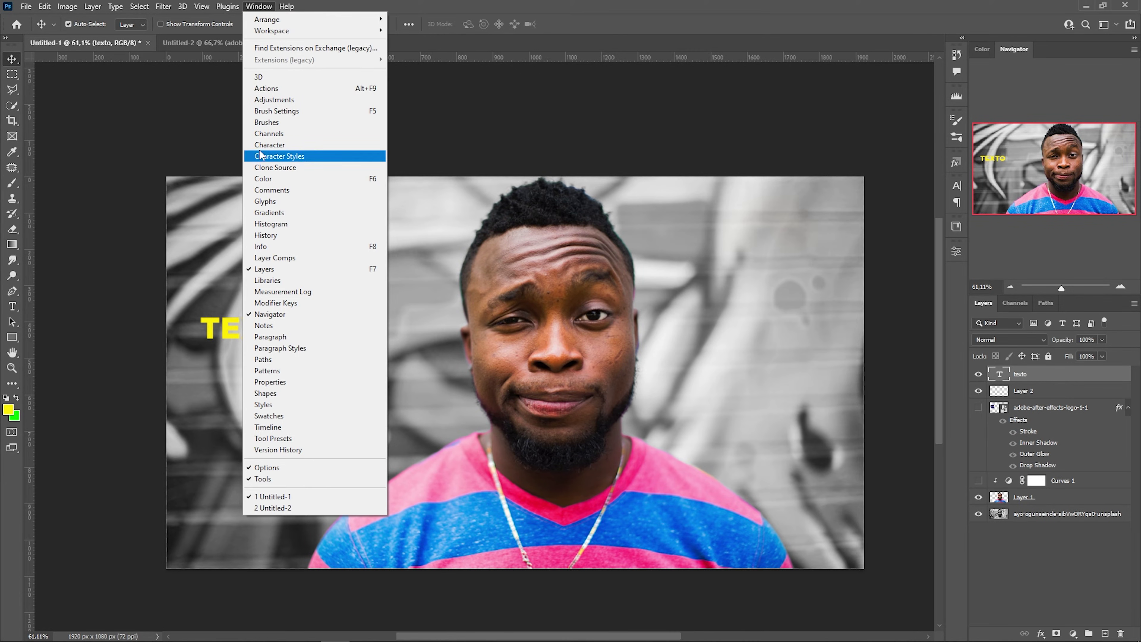
click(375, 147)
click(886, 204)
click(872, 273)
click(924, 254)
click(450, 153)
key(v)
drag(310, 324, 319, 325)
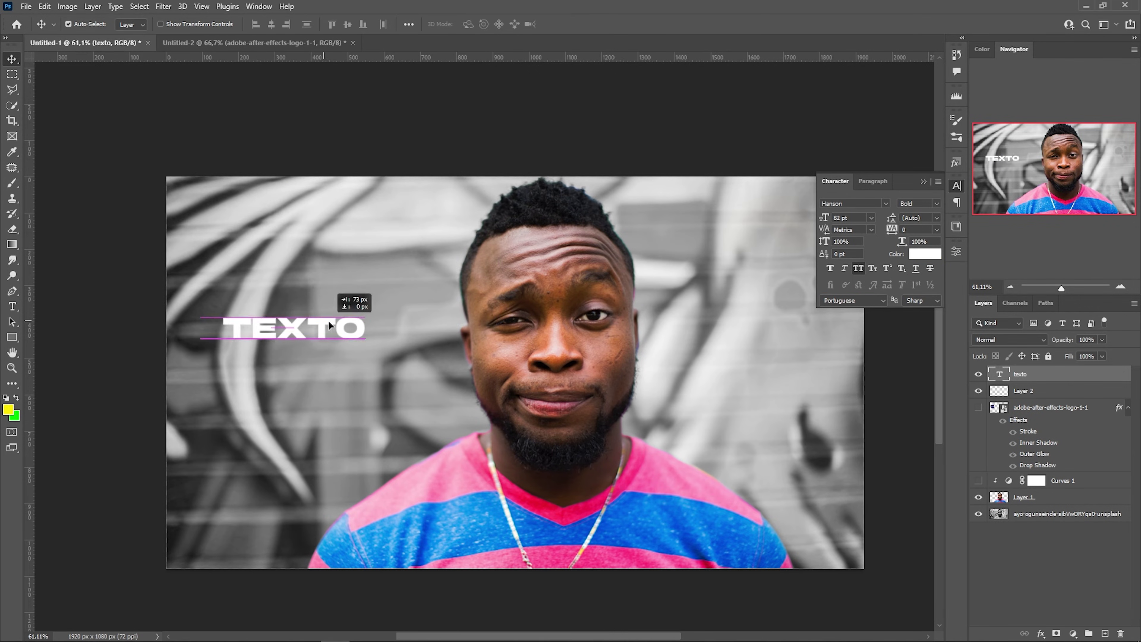
Step: Toggle All Caps for the TEXTO text and adjust its font size
click(858, 268)
click(858, 269)
drag(824, 217, 875, 232)
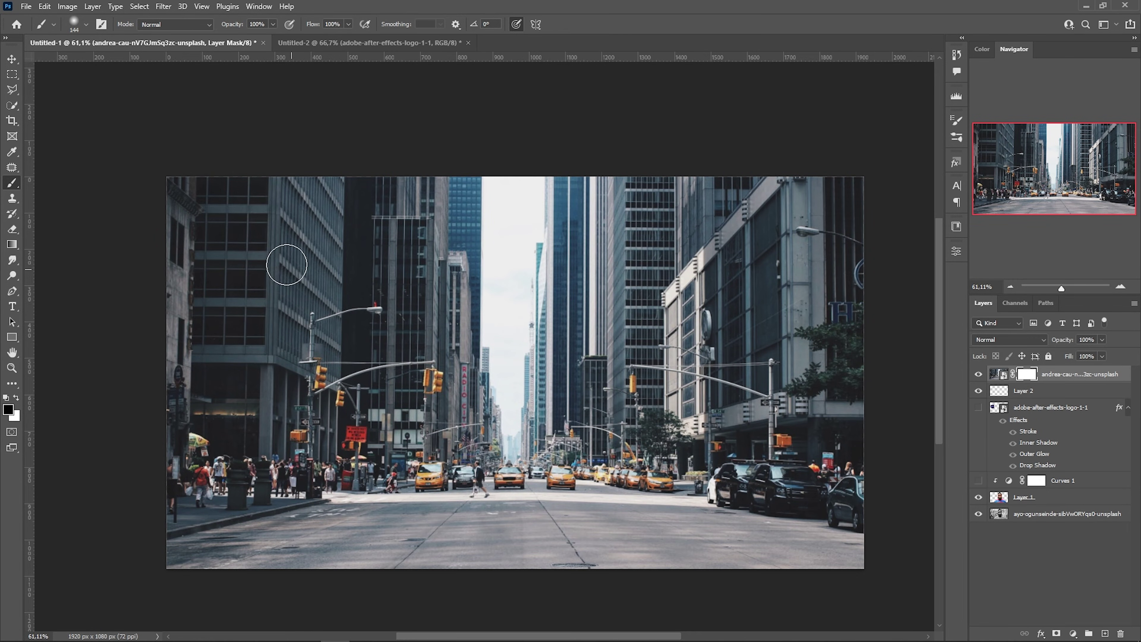
Step: Paint black with a 144 px soft brush on the city photo's layer mask to reveal parts of the man and wall
mouse_move(262, 230)
mouse_down()
mouse_move(543, 293)
mouse_move(740, 347)
mouse_up()
mouse_move(479, 219)
mouse_down()
mouse_move(492, 357)
mouse_move(655, 553)
mouse_up()
mouse_move(610, 259)
mouse_down()
mouse_move(606, 517)
mouse_move(637, 553)
mouse_up()
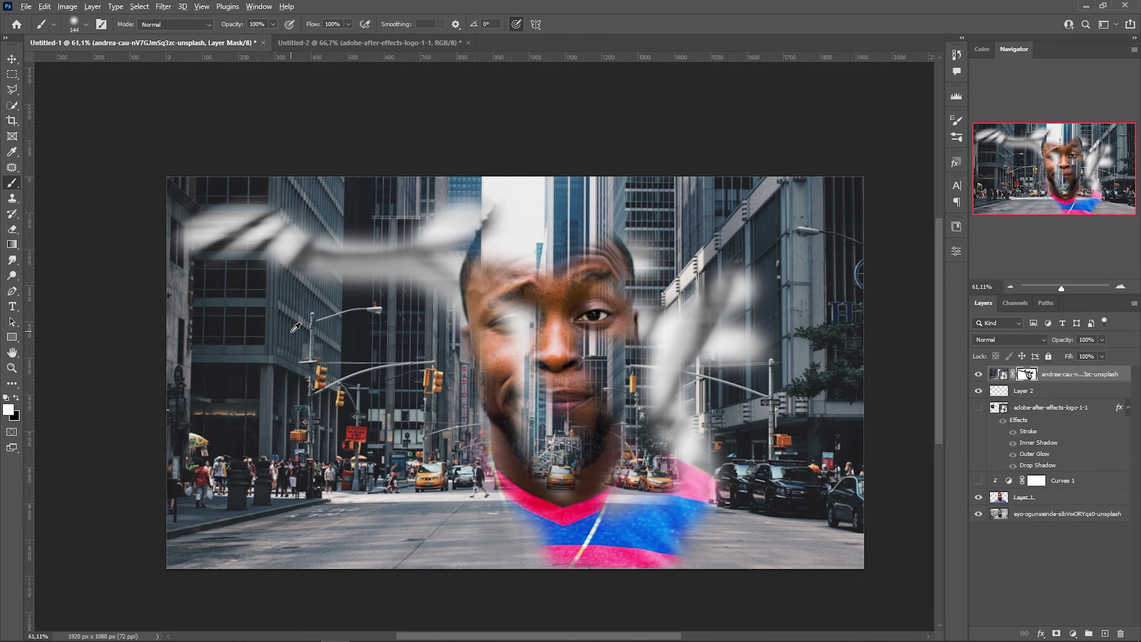
Step: Enlarge the brush to about 740 px and paint white over the city photo's layer mask to restore the hidden areas
drag(301, 331, 408, 327)
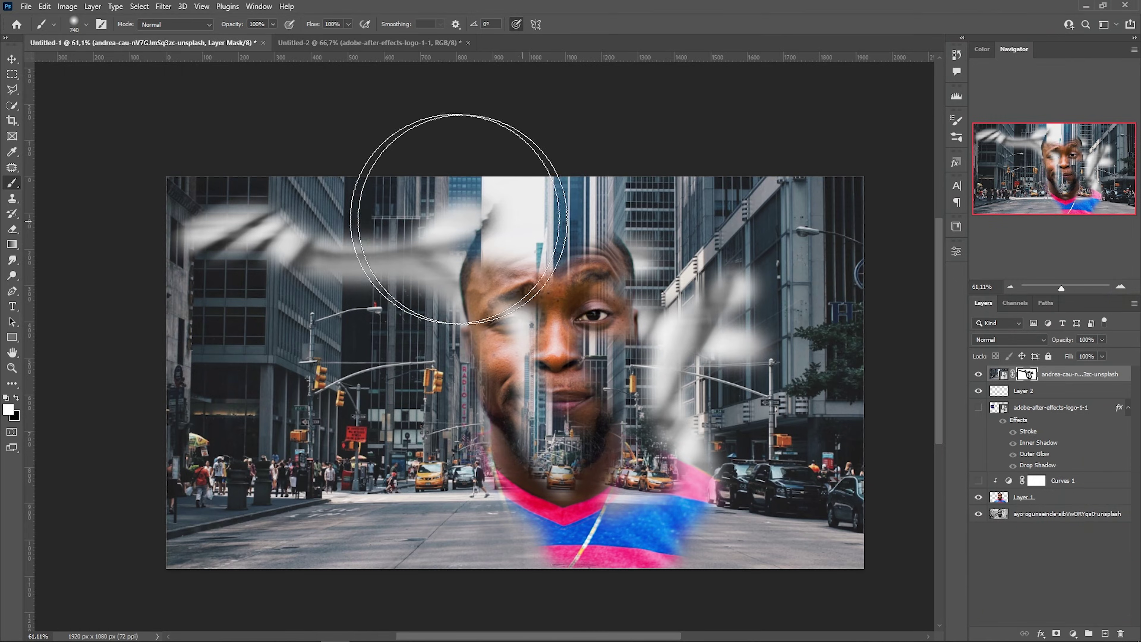
mouse_move(458, 219)
mouse_down()
mouse_move(242, 224)
mouse_move(700, 217)
mouse_move(275, 337)
mouse_up()
drag(569, 407, 504, 504)
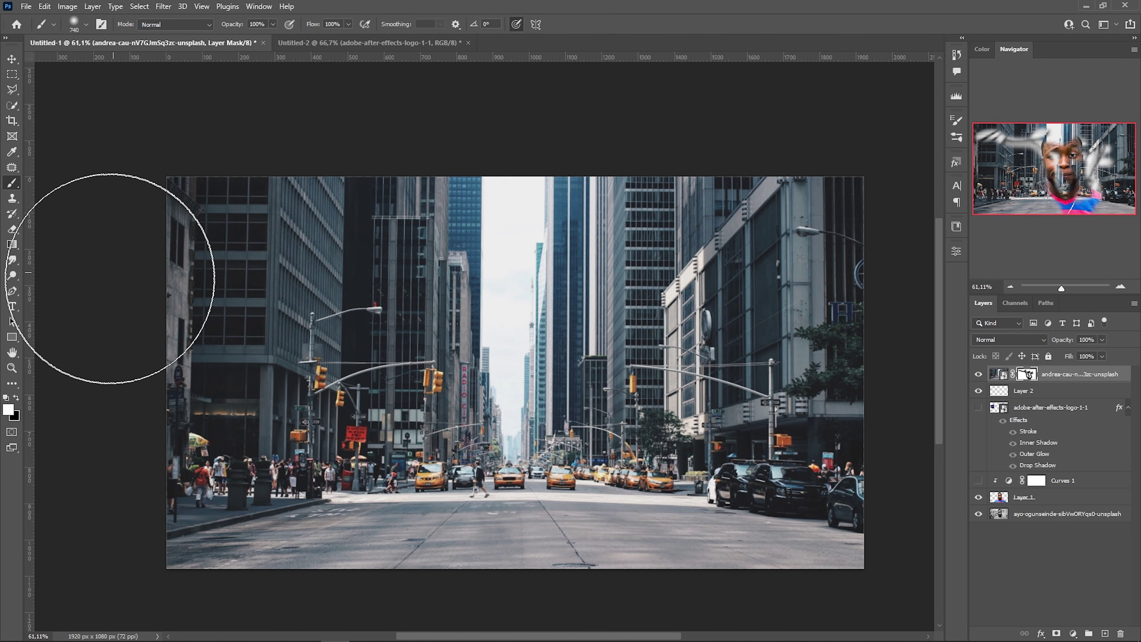
mouse_move(111, 276)
mouse_down()
mouse_move(243, 371)
mouse_move(386, 412)
mouse_up()
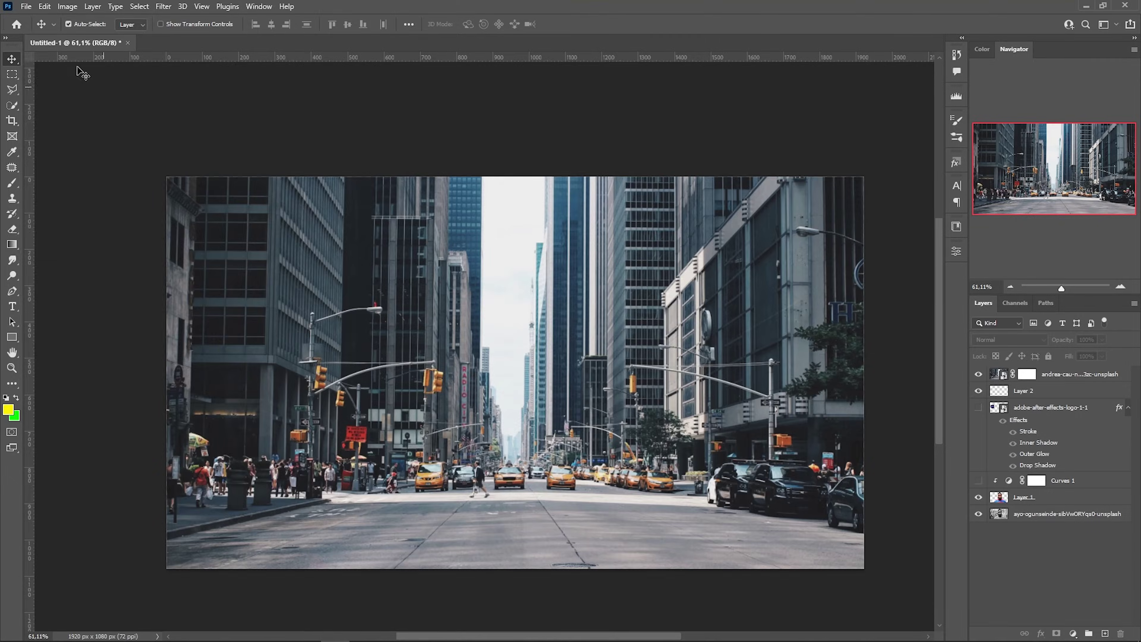
Step: Try to save the document on the computer instead of to Creative Cloud
click(25, 7)
click(55, 150)
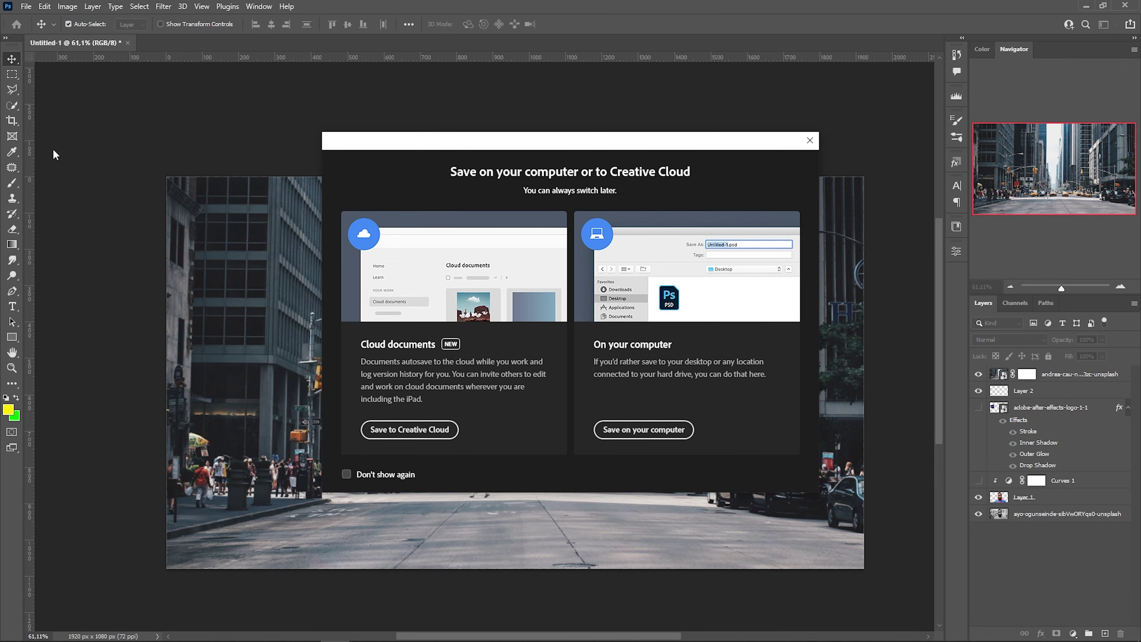
click(629, 430)
click(570, 126)
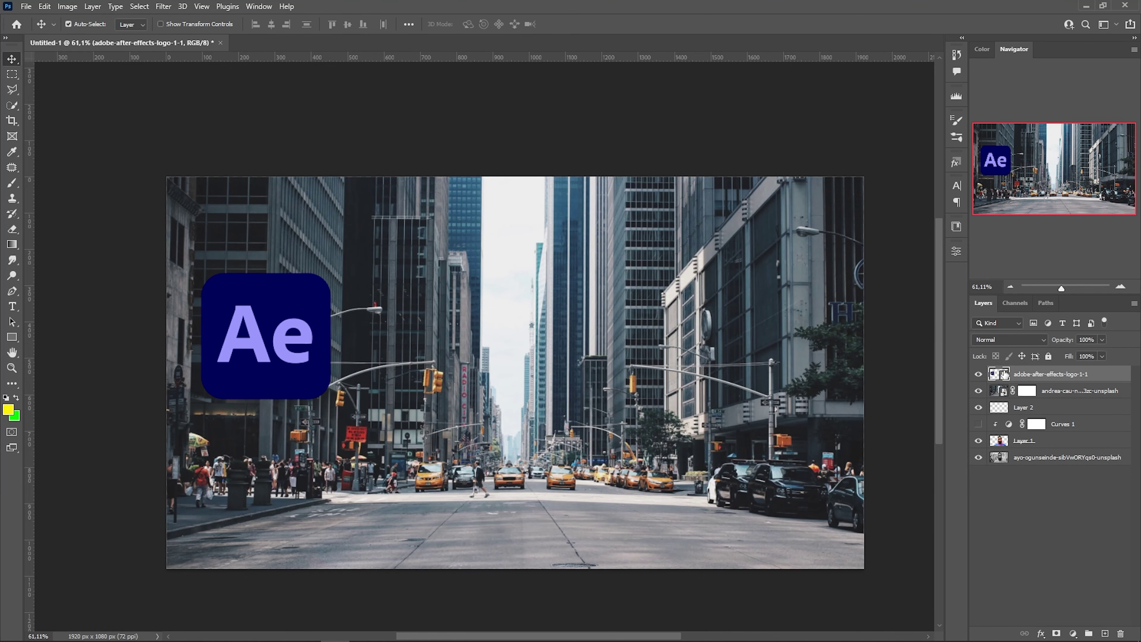
Step: Move the After Effects logo slightly to the right over the buildings and toggle its layer's visibility off and on
drag(310, 337, 500, 293)
drag(391, 279, 291, 257)
click(978, 374)
click(978, 374)
mouse_move(998, 376)
mouse_down()
mouse_move(995, 402)
mouse_move(992, 371)
mouse_up()
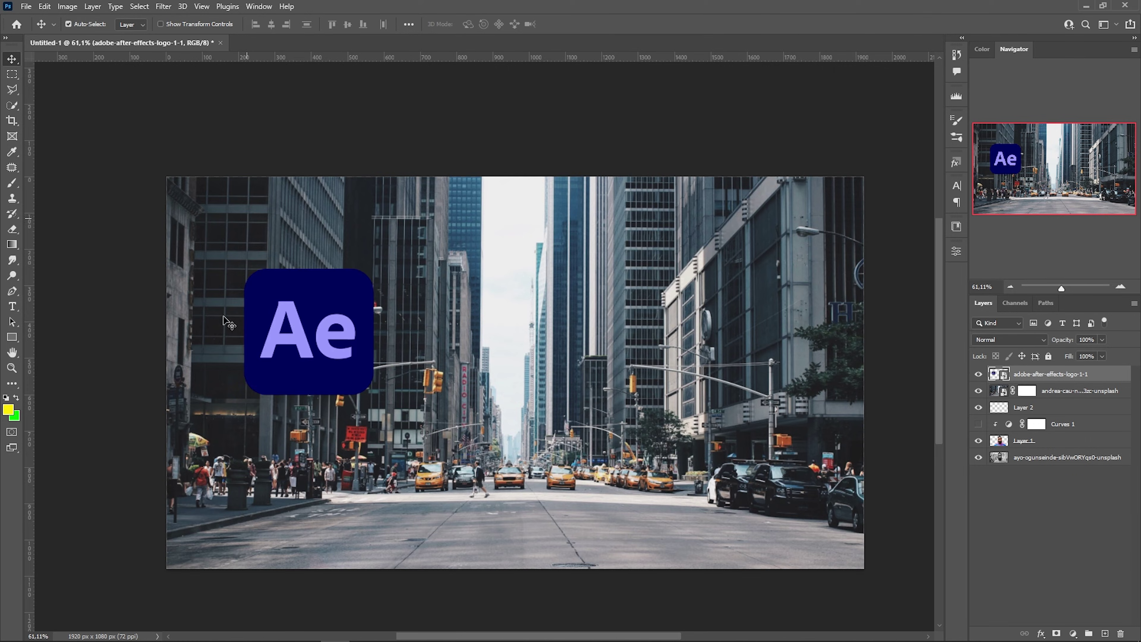